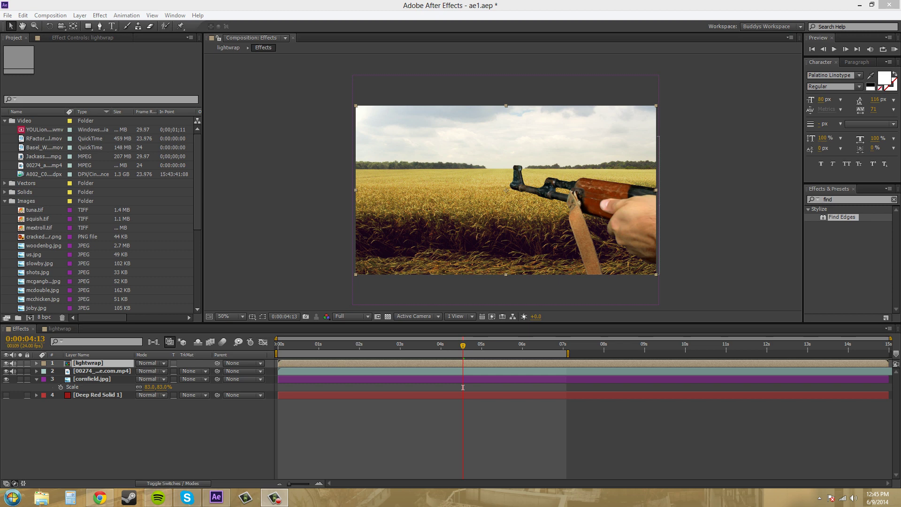
scroll(724, 207, "up", 1)
scroll(725, 207, "down", 1)
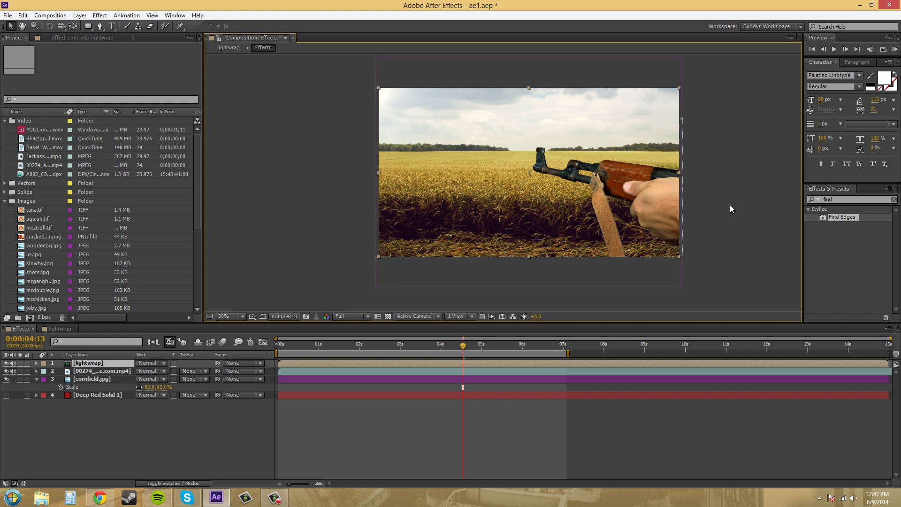
Step: Show the 00274 footage layer's Keylight and Matte Choker settings and inspect its edges at 100%
left_click(103, 371)
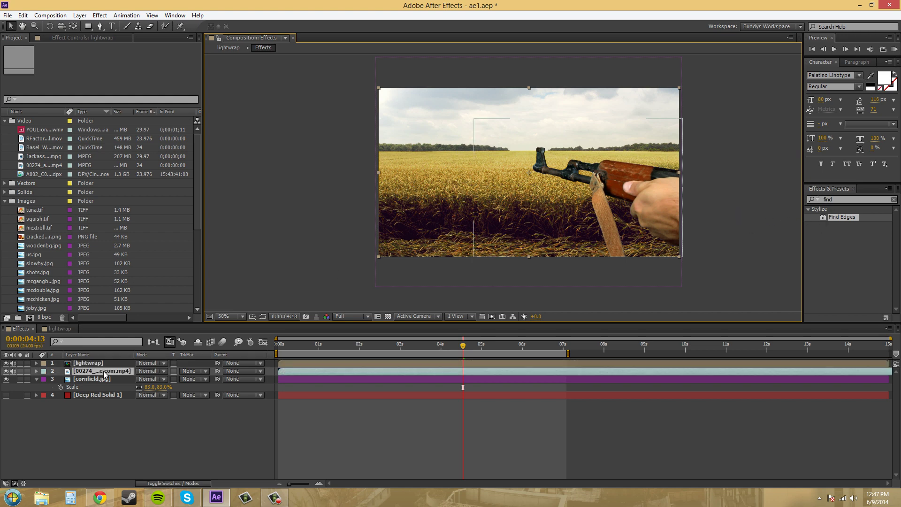
left_click(108, 43)
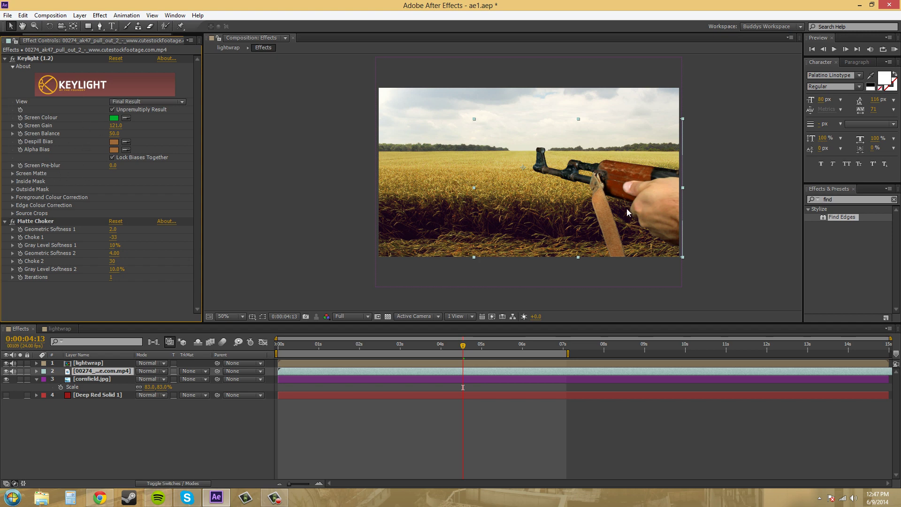
key("period")
left_click_drag(544, 183, 499, 164)
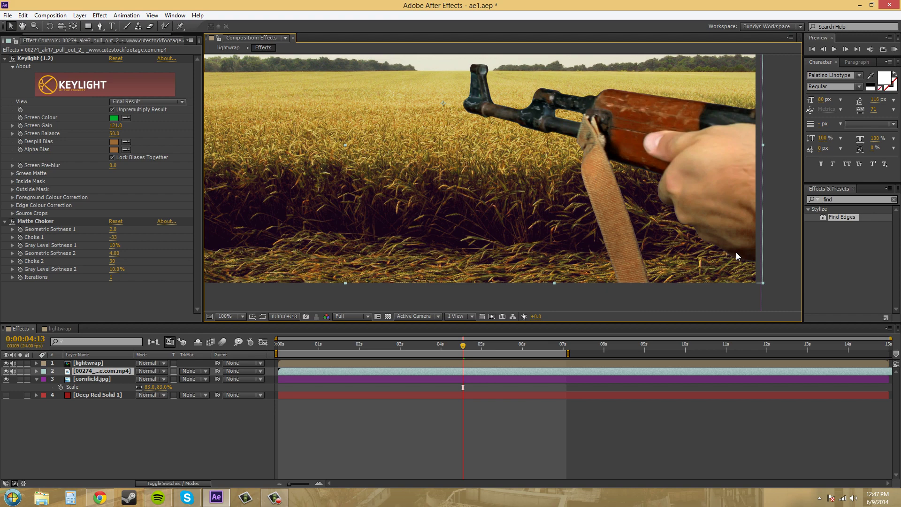
left_click(10, 367)
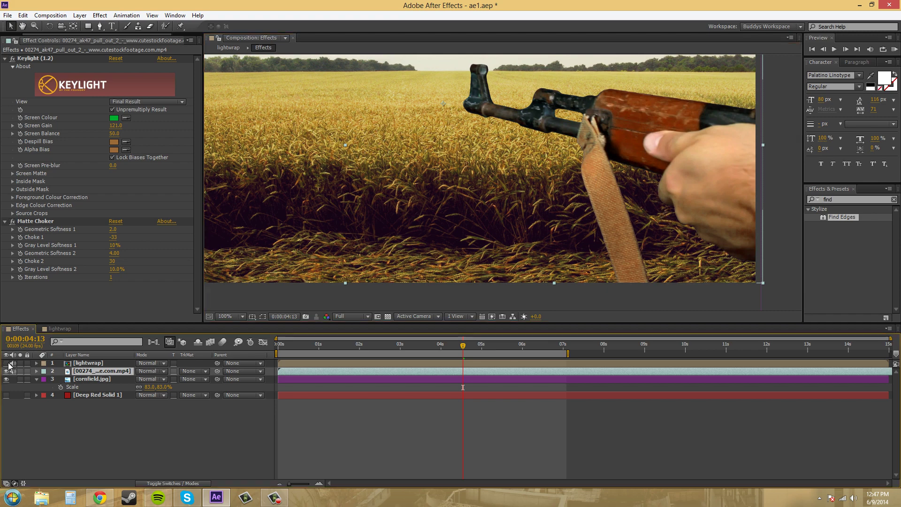
left_click(574, 143)
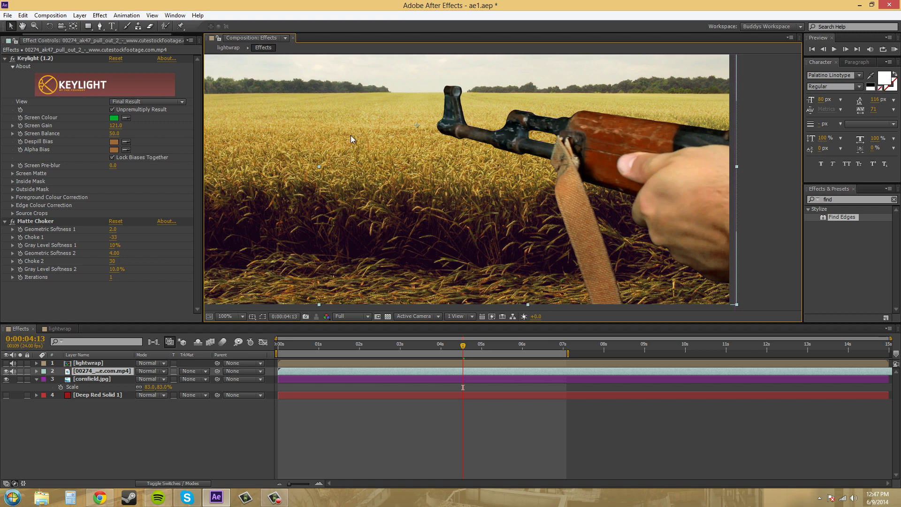
scroll(401, 150, "down", 1)
scroll(406, 157, "down", 1)
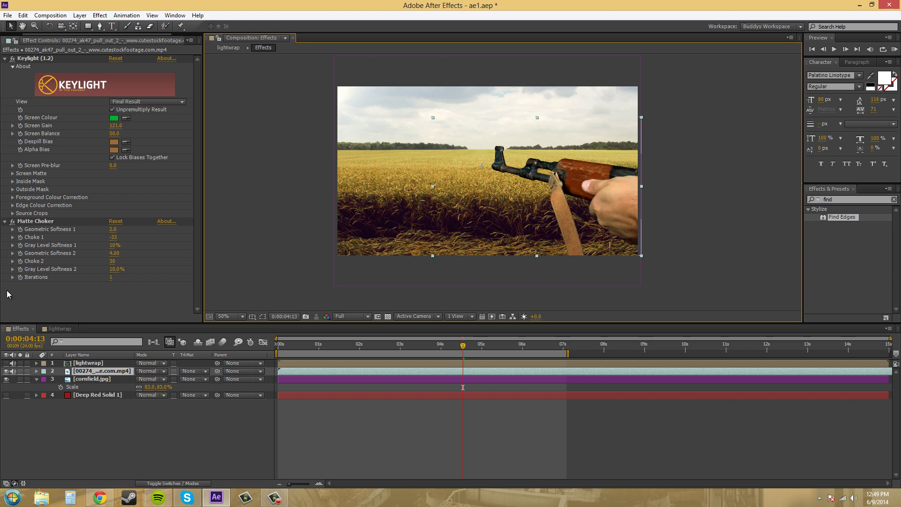
Step: Duplicate the AK-47 footage layer and set the lightwrap layer to Shy to hide it
left_click(103, 403)
left_click(103, 372)
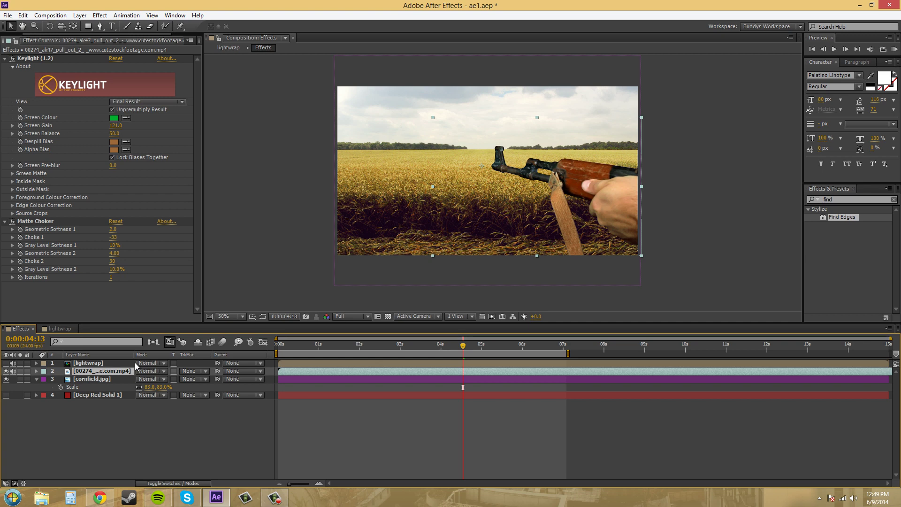
key("ctrl+d")
key("ctrl+d")
left_click(83, 363)
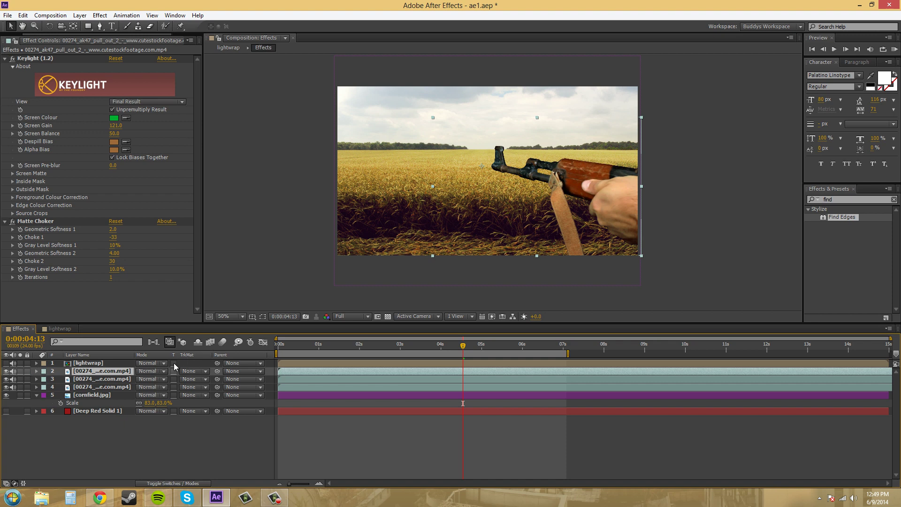
left_click(179, 483)
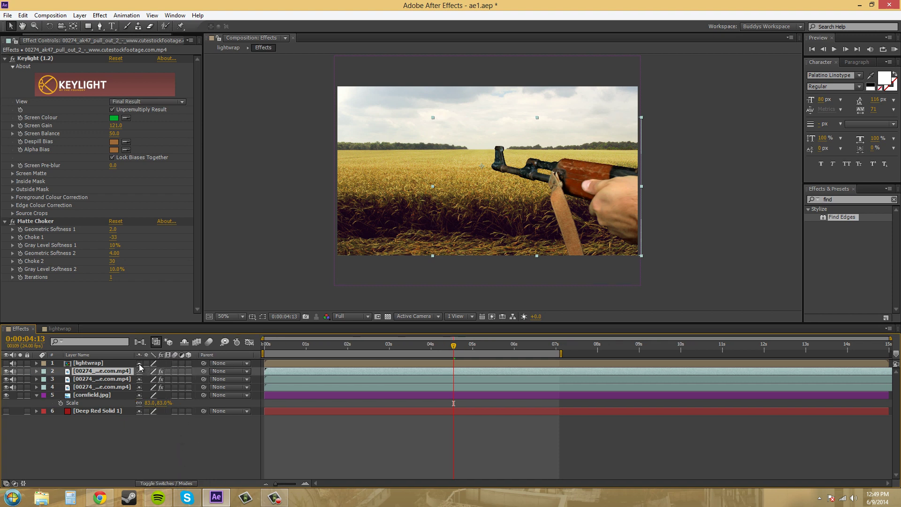
left_click(184, 341)
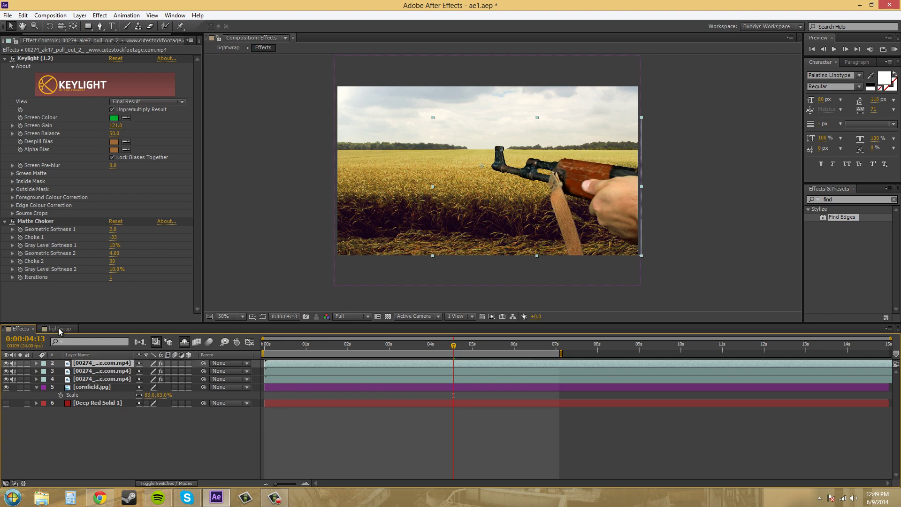
Step: Rename the middle footage copy 'wrap1' and the top copy 'wrapblur'
left_click(85, 453)
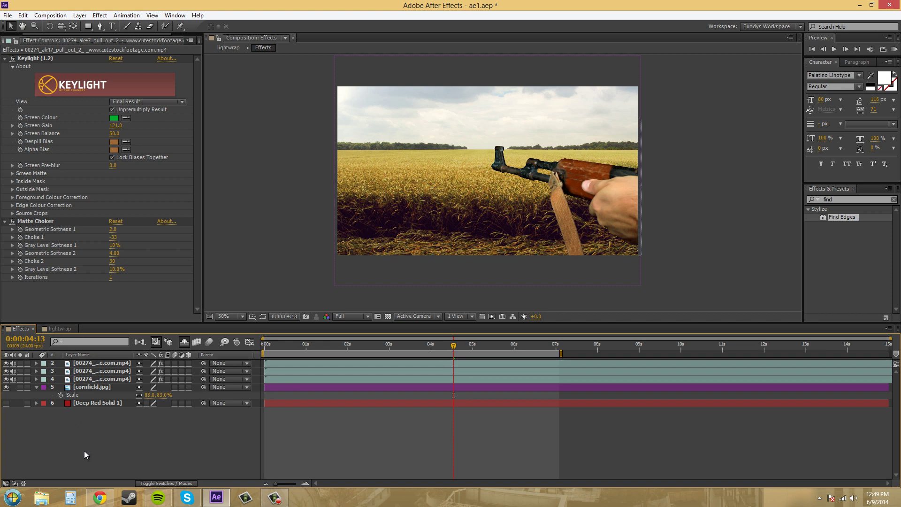
left_click(99, 370)
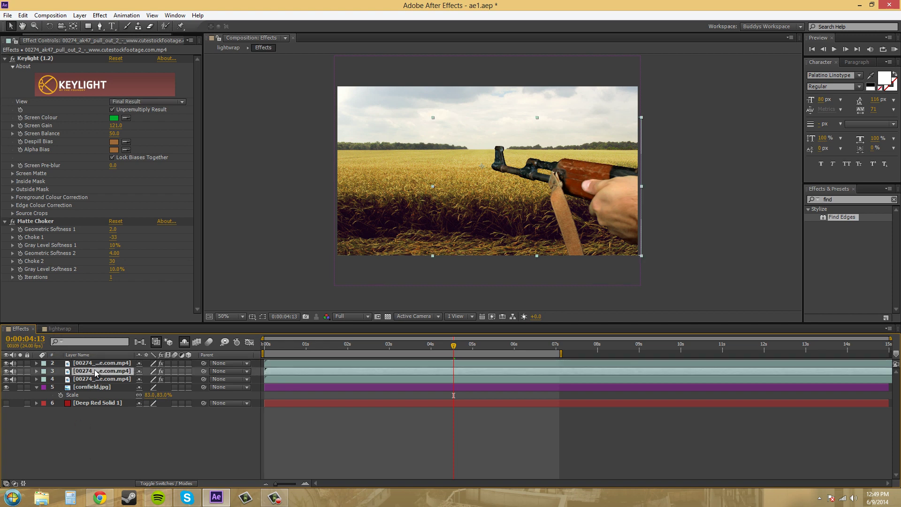
left_click(97, 367)
left_click(101, 370)
key("Return")
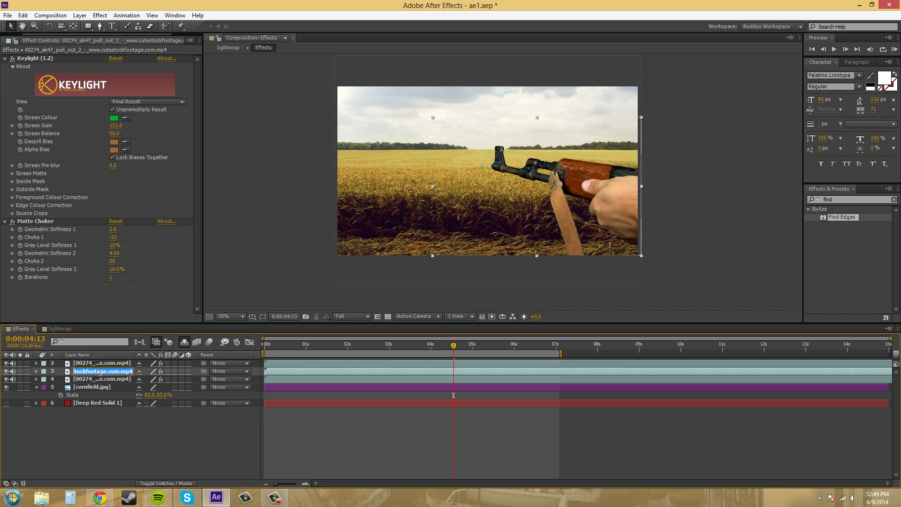
type("wrap1")
key("Return")
left_click(106, 364)
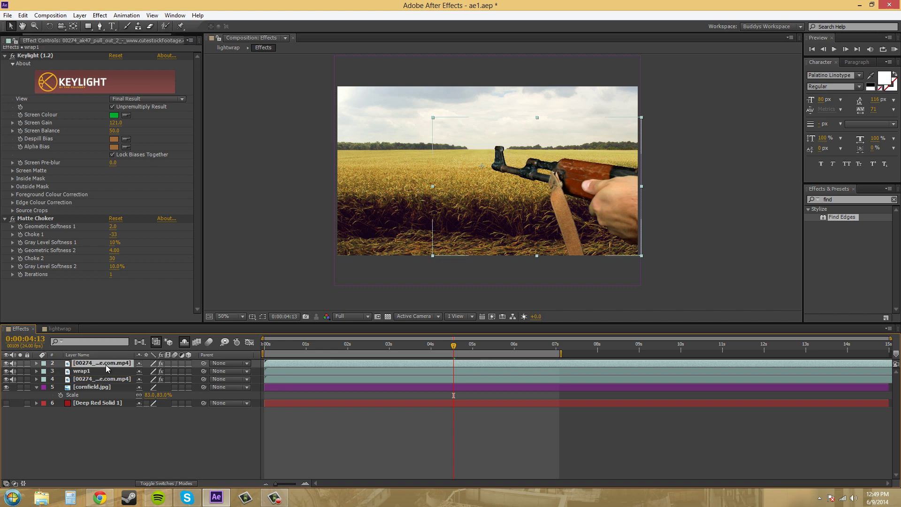
key("Return")
type("wrapblur")
key("Return")
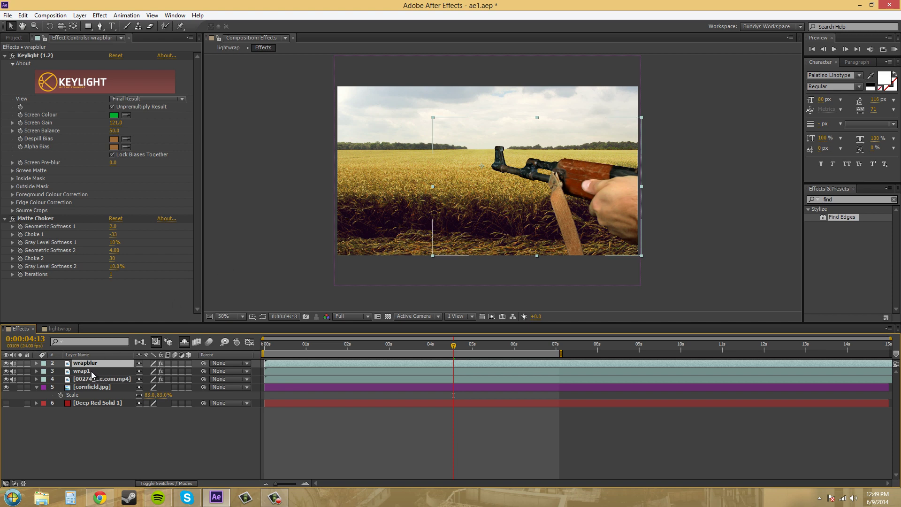
Step: Hide wrap1 and the original footage, and collapse the Keylight and Matte Choker settings
left_click(92, 373)
left_click_drag(6, 379, 6, 371)
scroll(609, 172, "up", 2)
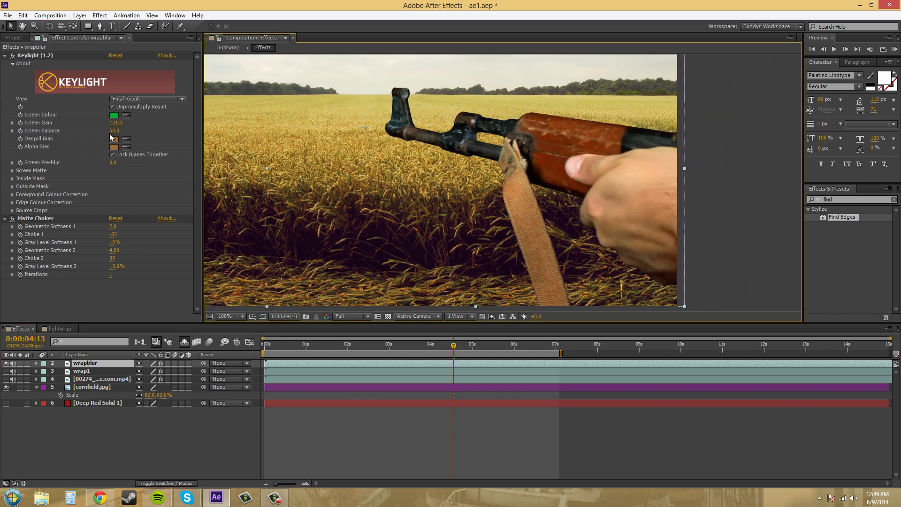
left_click(5, 56)
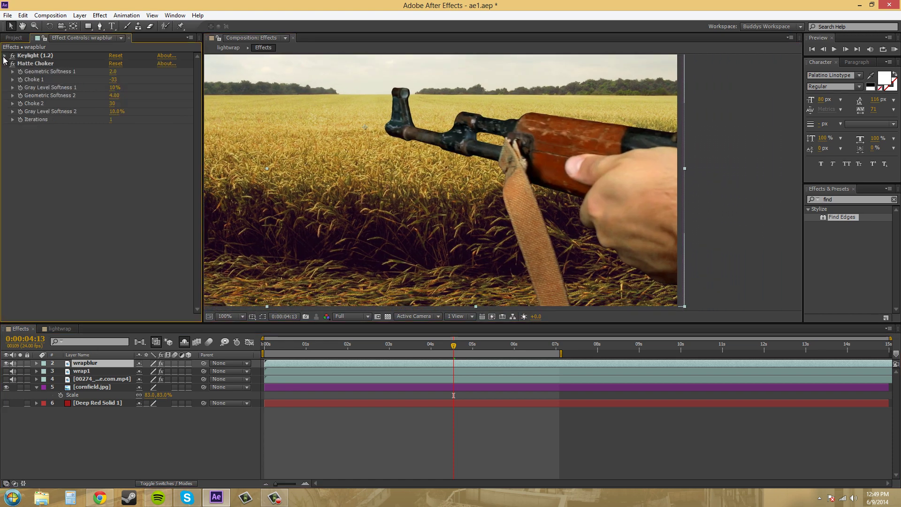
left_click(4, 63)
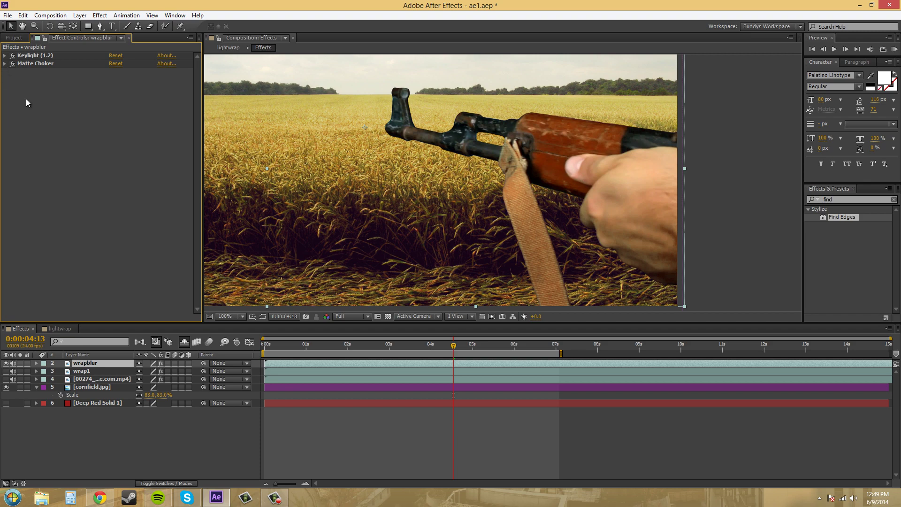
Step: Apply Gaussian Blur to the wrapblur layer with Blurriness 5
left_click(848, 201)
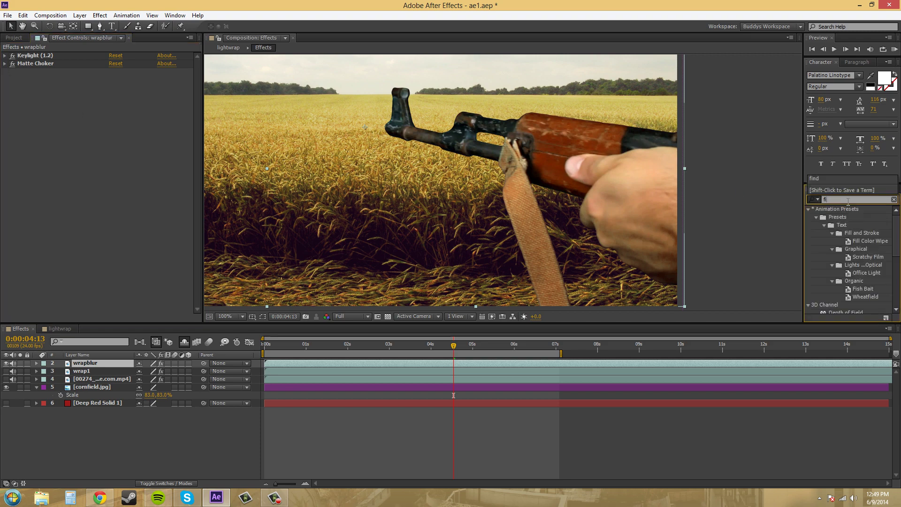
key("BackSpace")
key("BackSpace")
type("gaus")
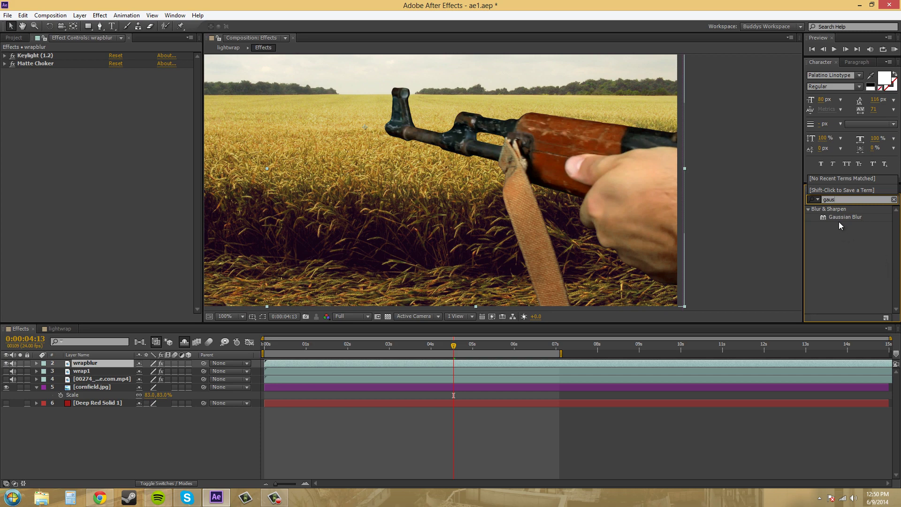
left_click_drag(841, 218, 118, 156)
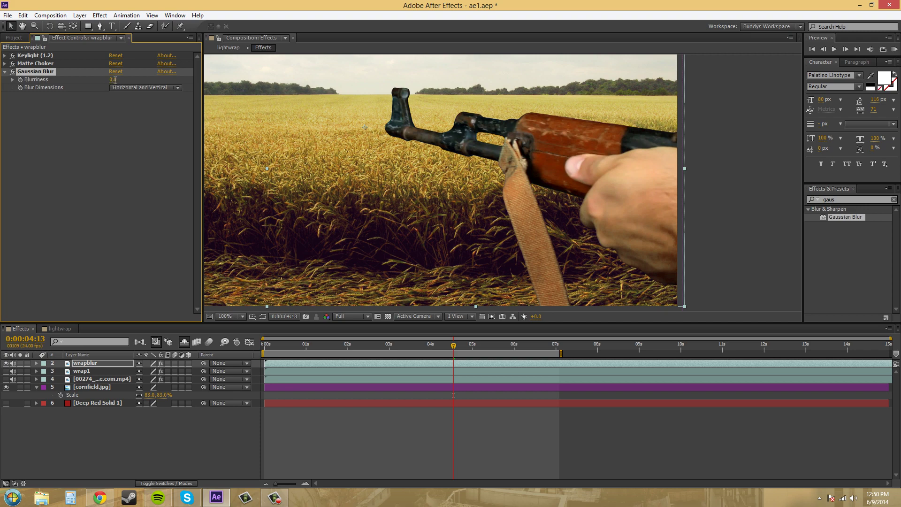
left_click(113, 80)
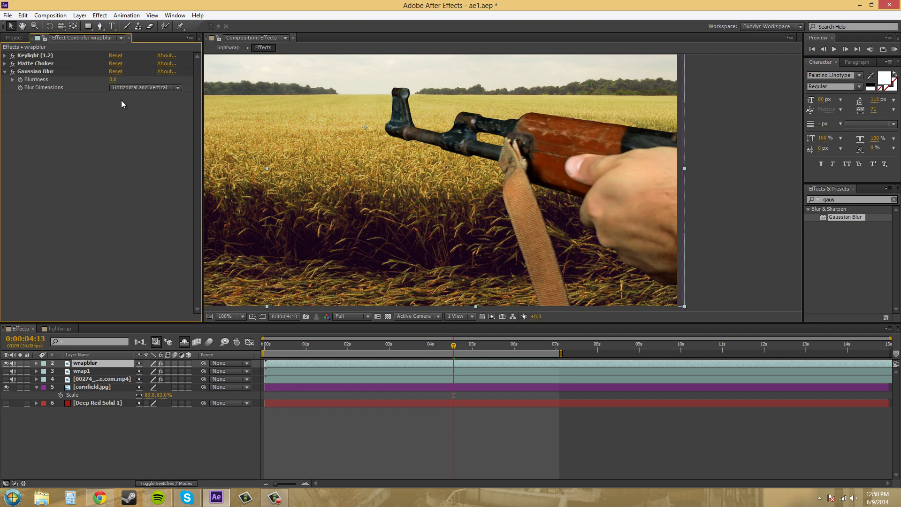
type("80")
left_click(113, 80)
type("5")
key("Return")
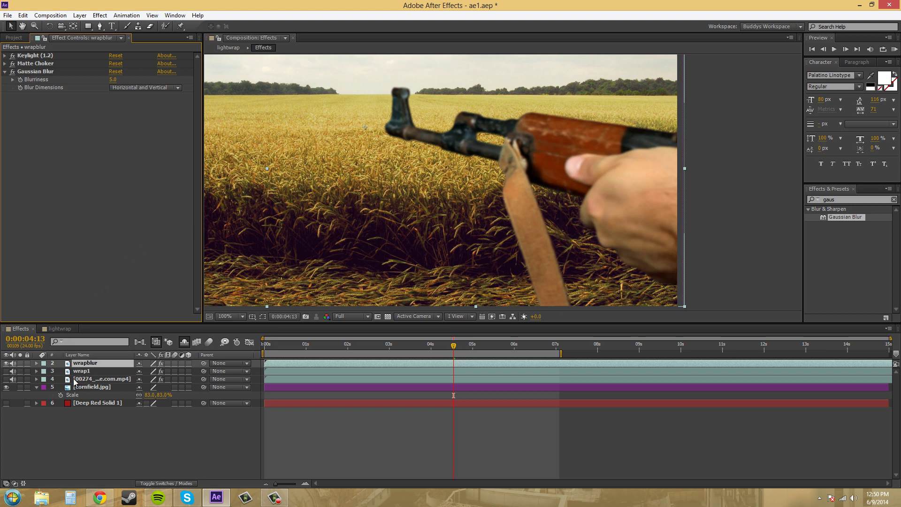
Step: Set wrap1's track matte to Alpha Inverted Matte using the wrapblur layer
left_click(21, 376)
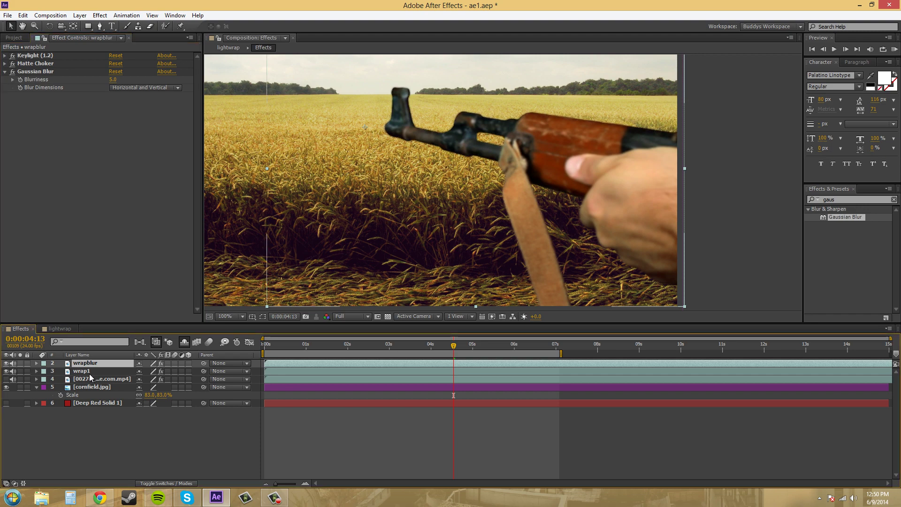
left_click(91, 370)
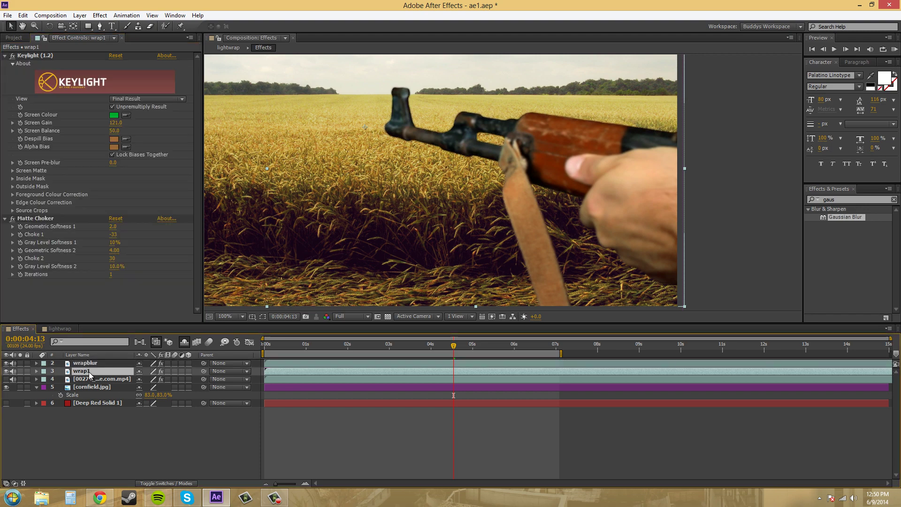
left_click(170, 483)
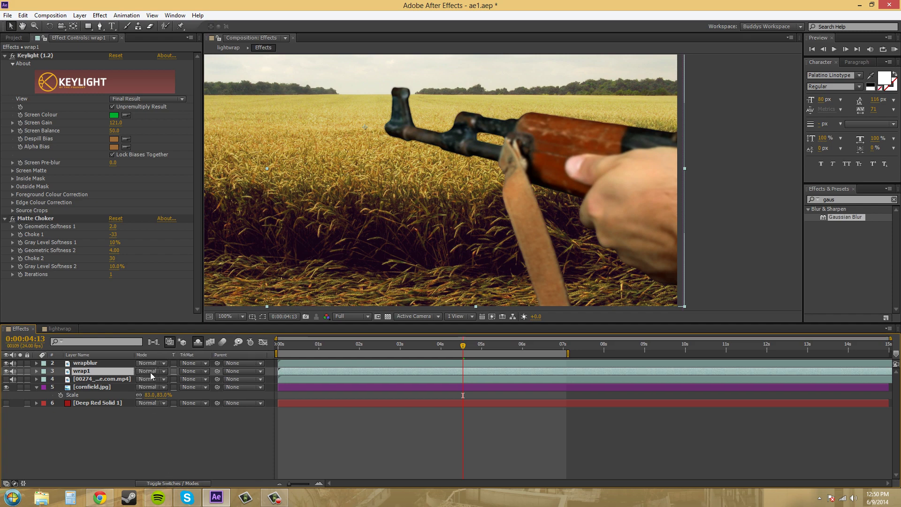
left_click(185, 372)
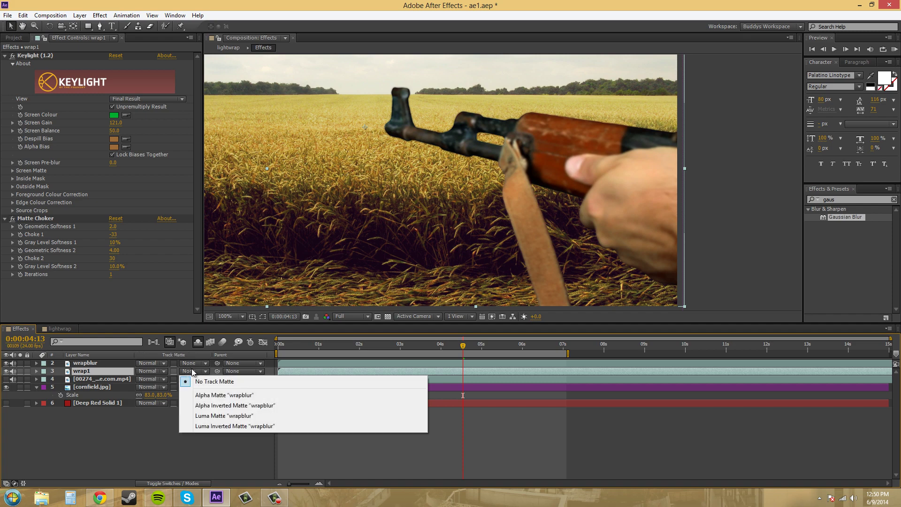
left_click(243, 407)
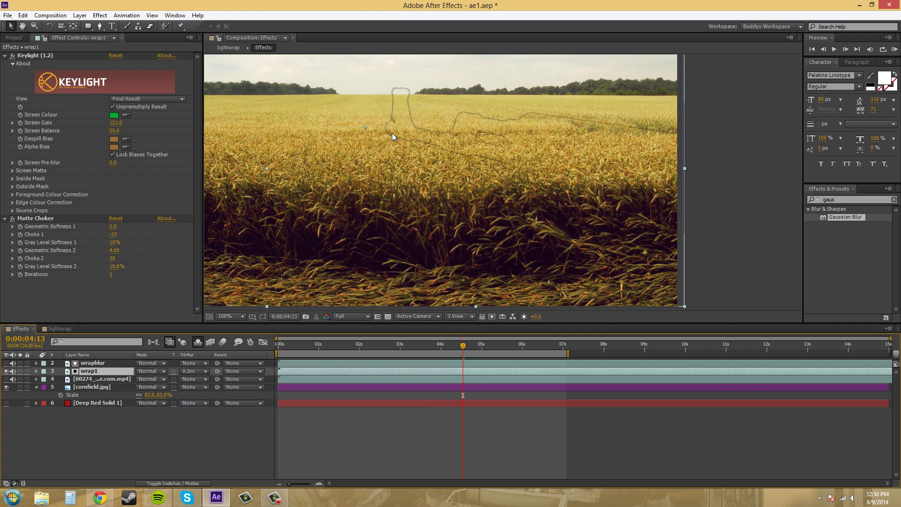
scroll(589, 191, "up", 1)
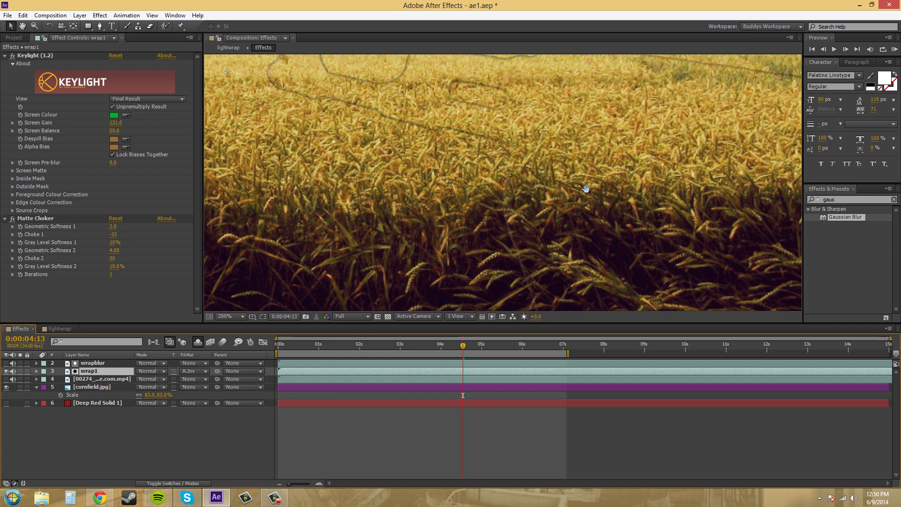
scroll(589, 191, "up", 1)
scroll(451, 223, "down", 2)
scroll(422, 167, "up", 1)
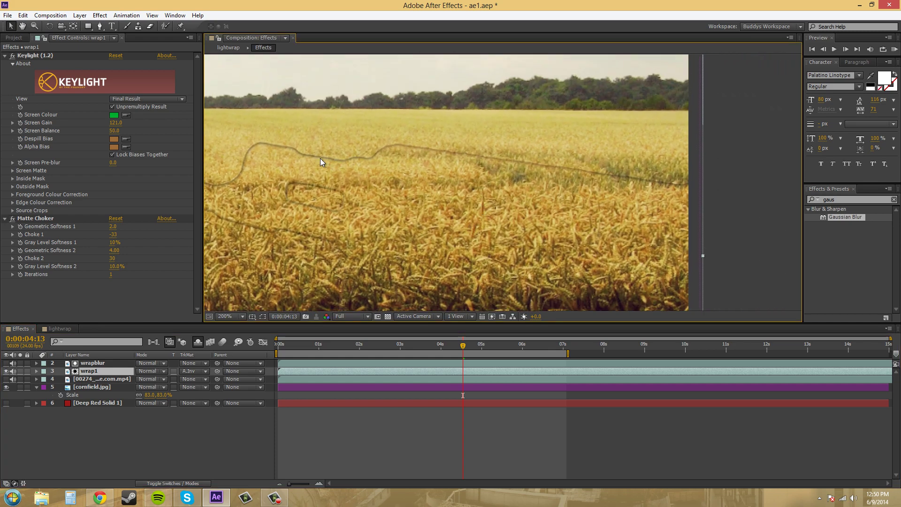
scroll(373, 163, "up", 1)
scroll(437, 165, "up", 1)
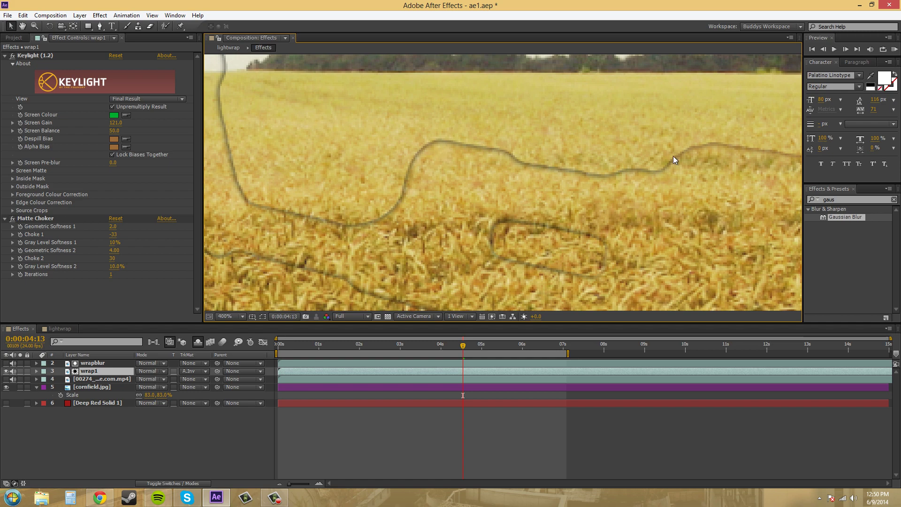
scroll(660, 199, "down", 1)
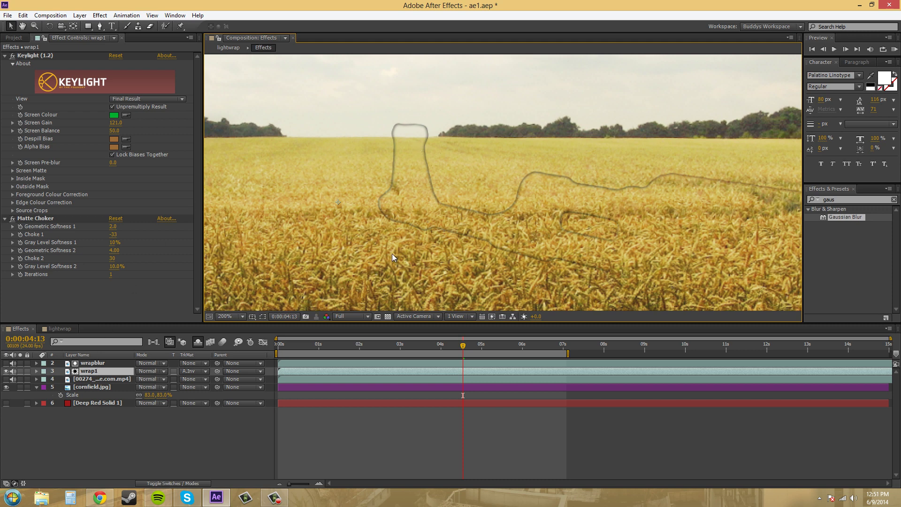
Step: Pre-compose wrapblur and wrap1 into a new composition named lightwrap1
left_click(86, 364, "ctrl")
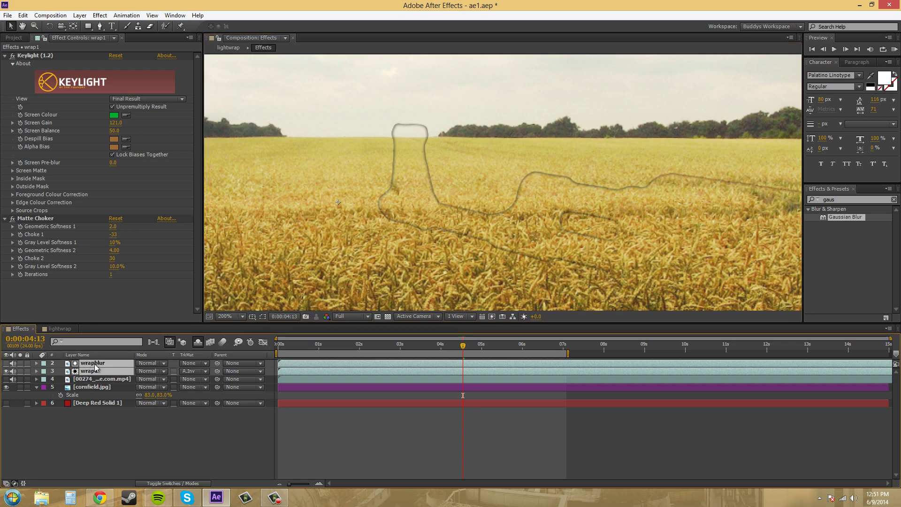
right_click(96, 367)
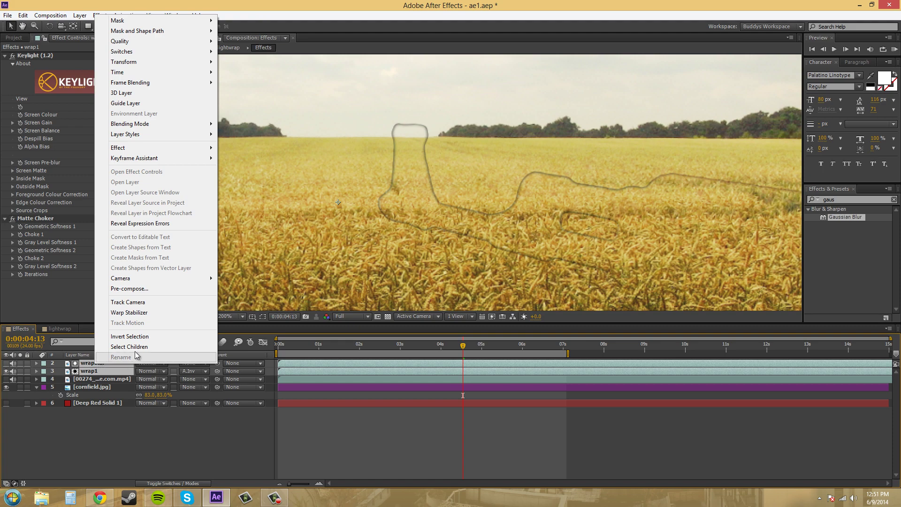
left_click(136, 289)
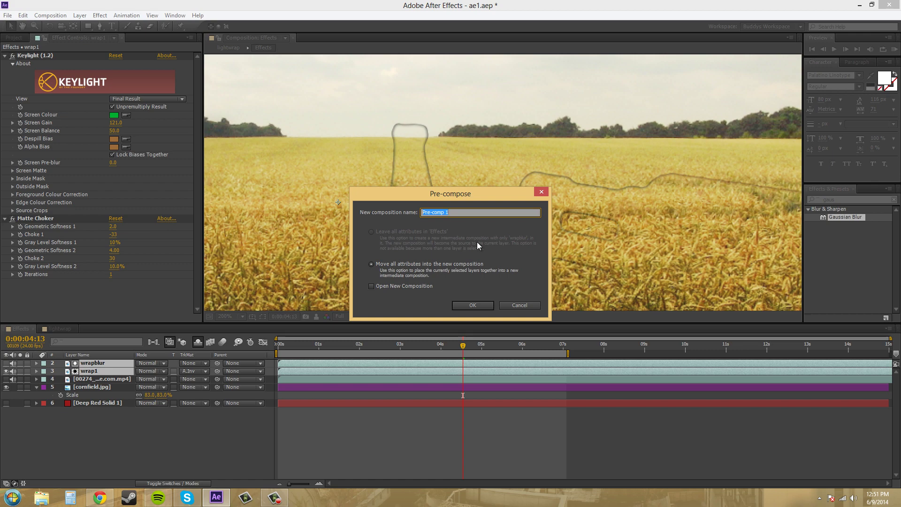
type("lightwrap1")
left_click(472, 304)
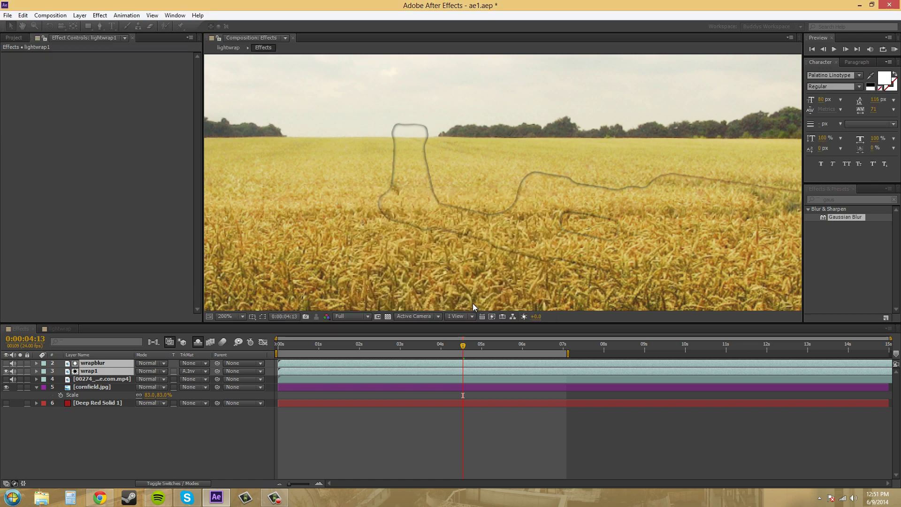
Step: Close the older lightwrap composition and open the lightwrap1 pre-comp
left_click(63, 328)
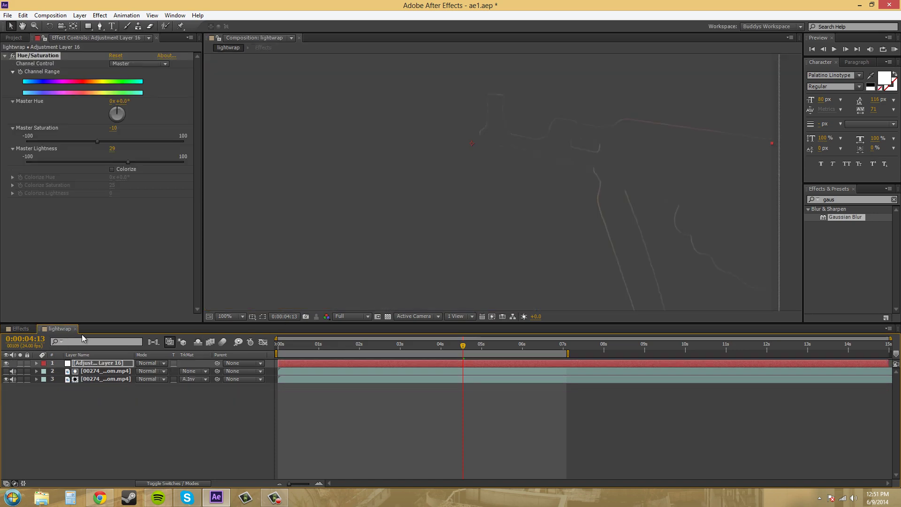
left_click(76, 329)
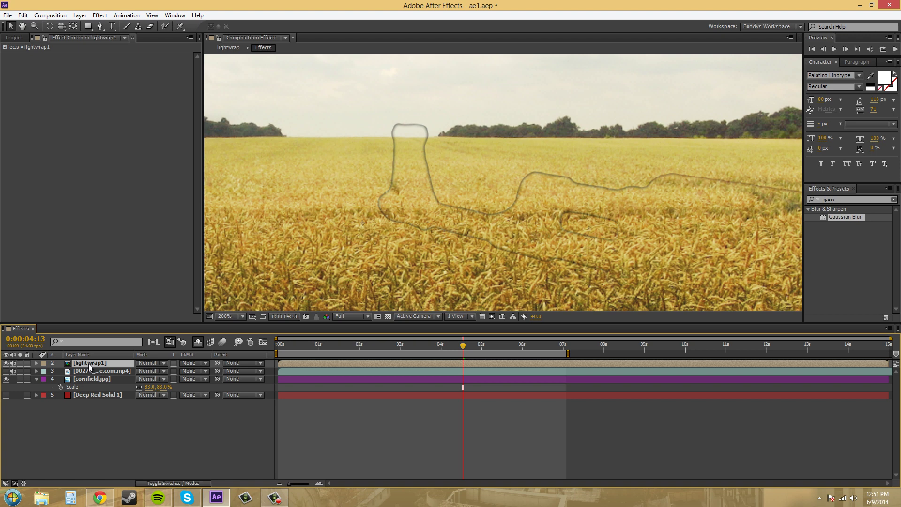
double_click(88, 364)
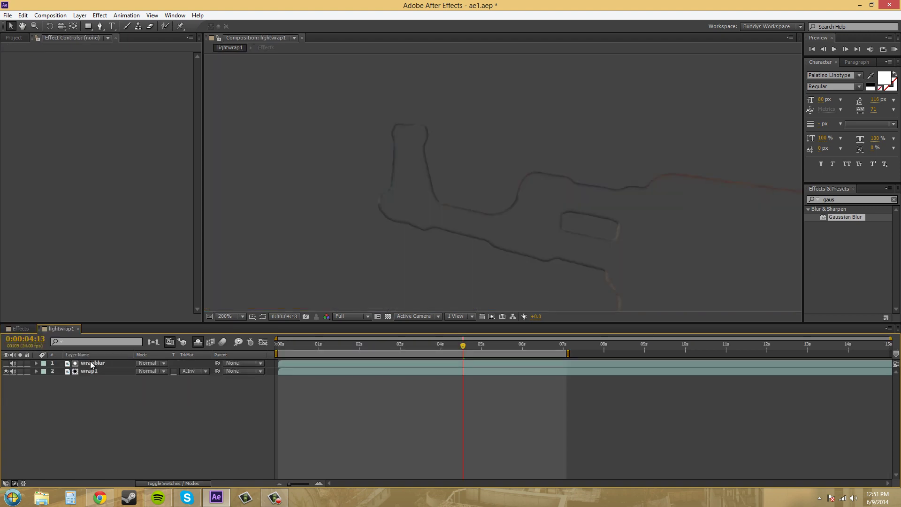
scroll(589, 176, "down", 1)
scroll(531, 155, "down", 1)
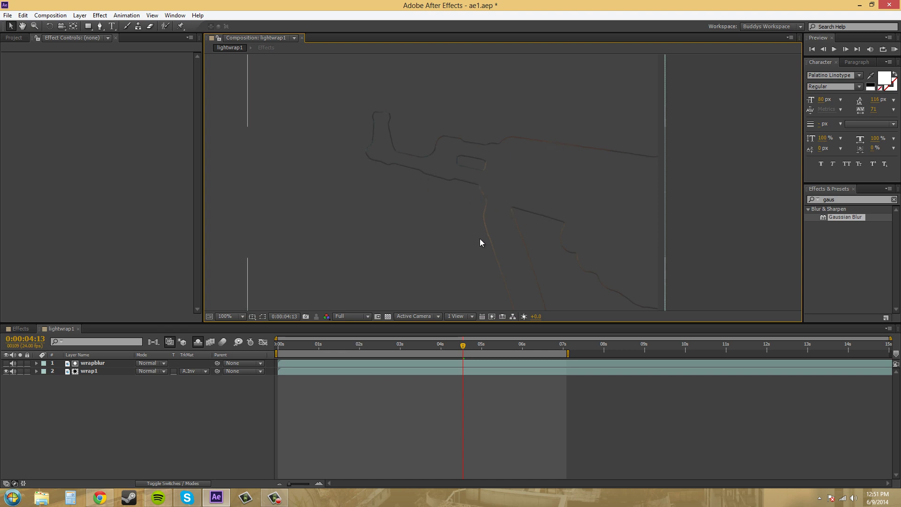
Step: Add an adjustment layer in lightwrap1 with Hue/Saturation Master Lightness raised to 30
left_click(80, 15)
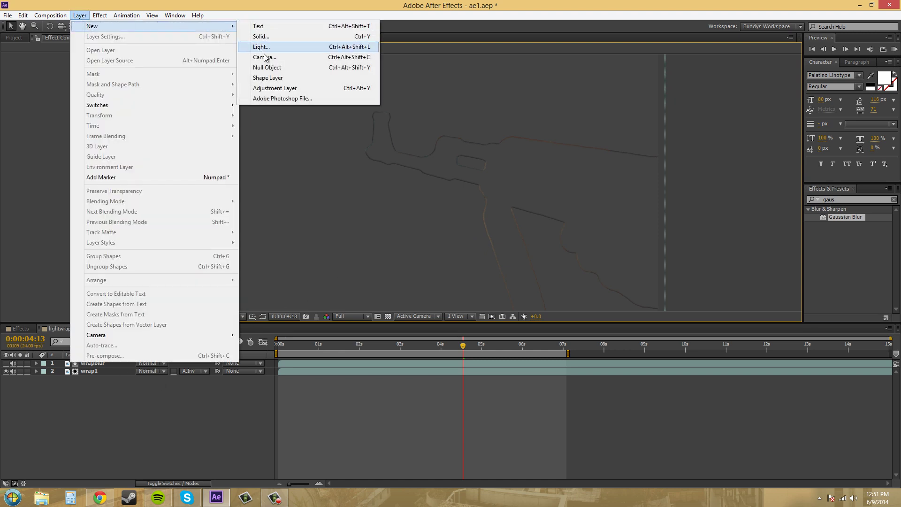
left_click(273, 88)
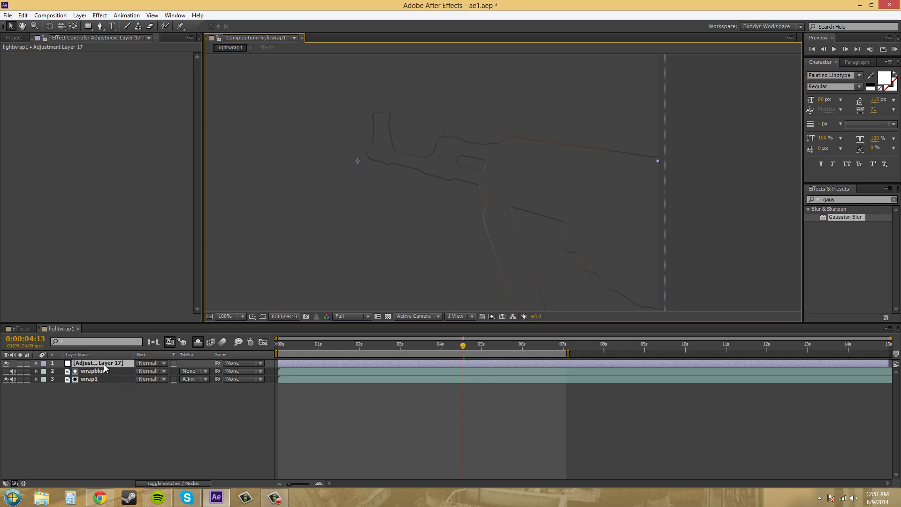
left_click(850, 202)
right_click(56, 195)
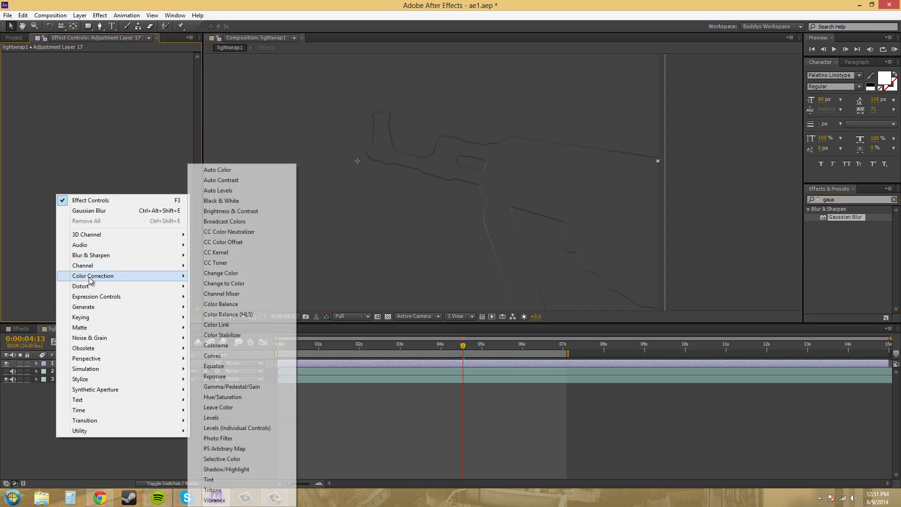
mouse_move(92, 275)
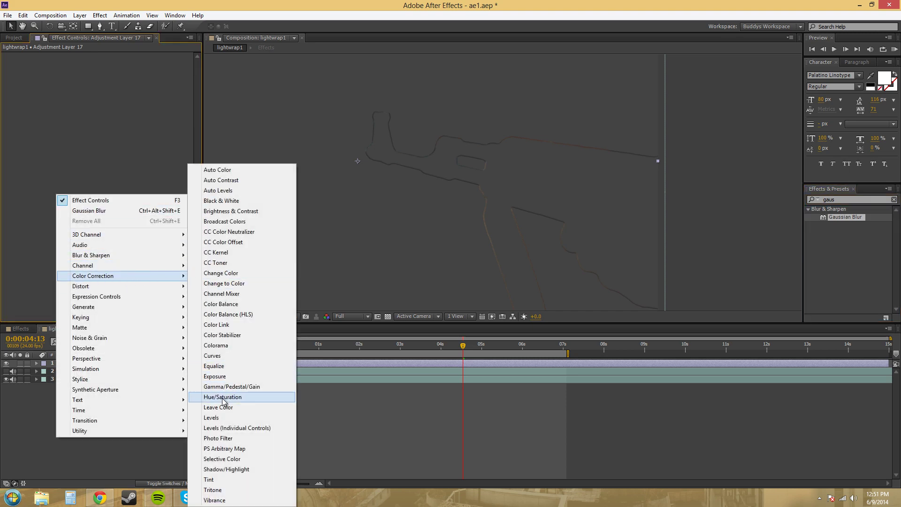
left_click(222, 399)
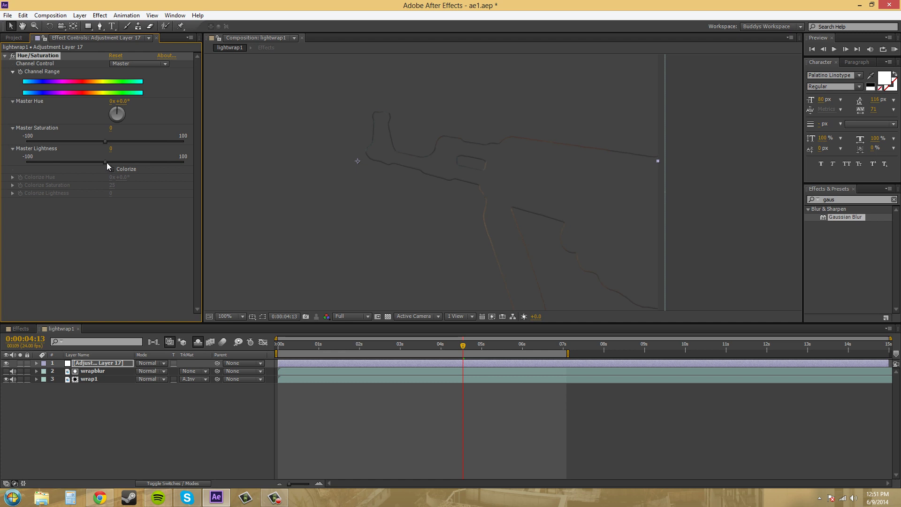
left_click_drag(107, 163, 126, 163)
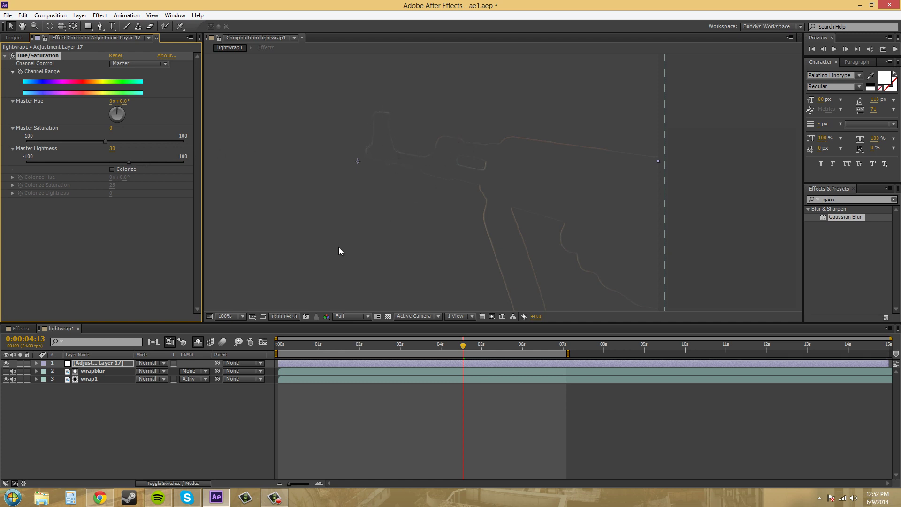
Step: In the Effects comp, show the rifle footage and set lightwrap1's blend mode to Add
left_click(18, 330)
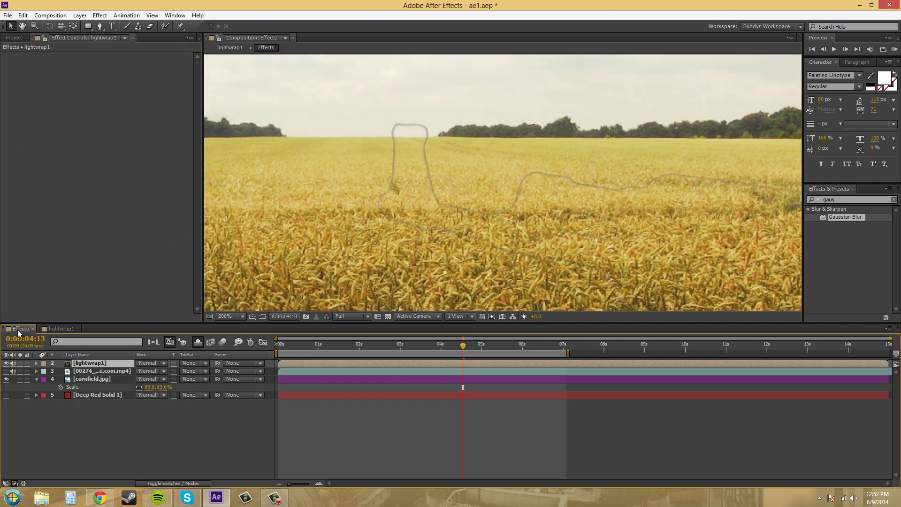
left_click_drag(632, 224, 574, 150)
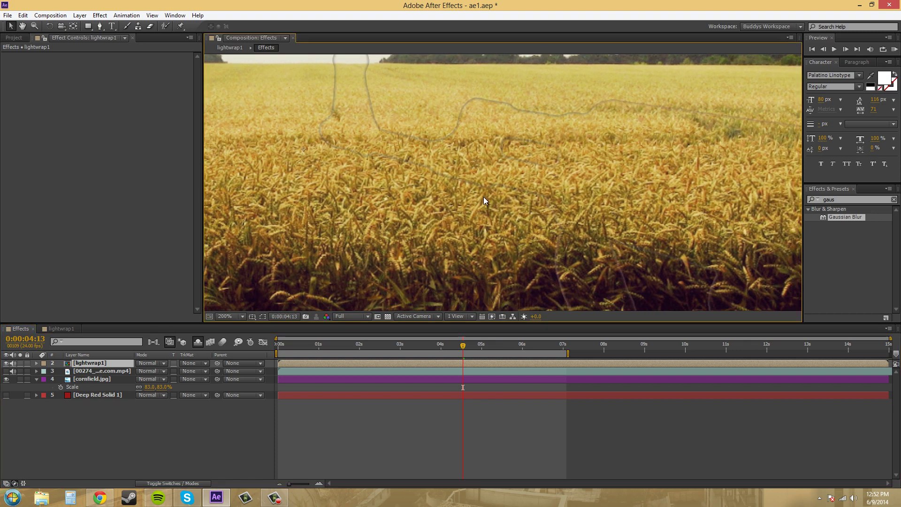
left_click(6, 371)
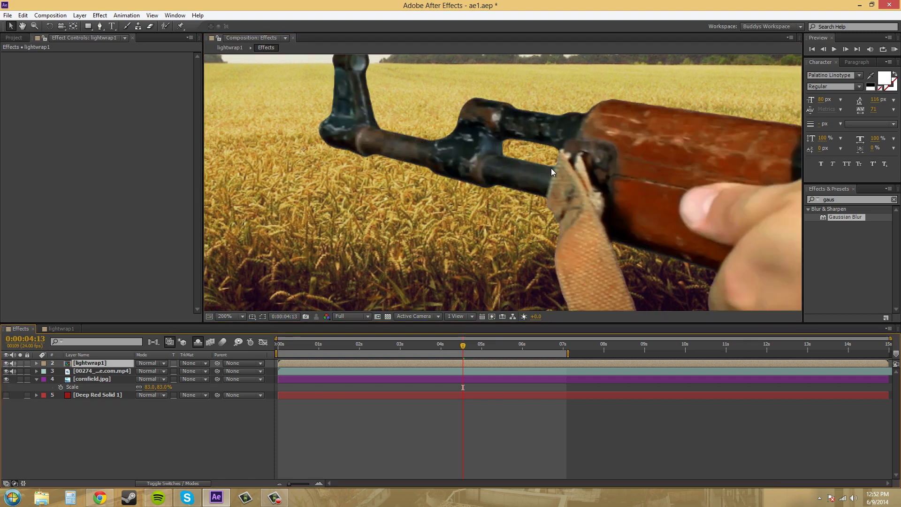
left_click(92, 373)
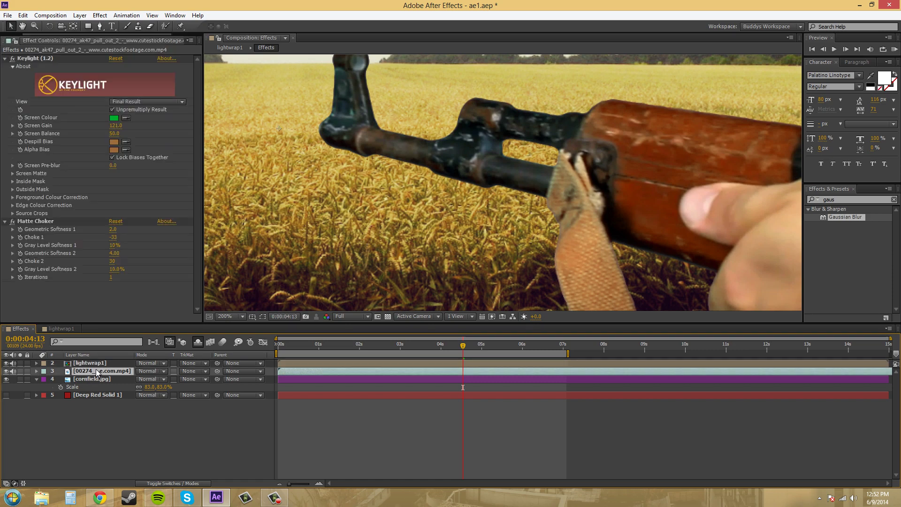
left_click(103, 363)
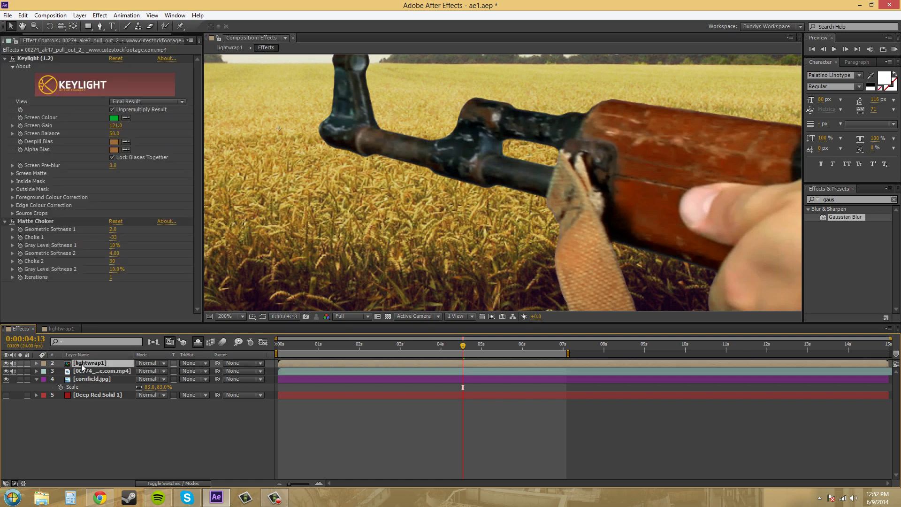
left_click(155, 363)
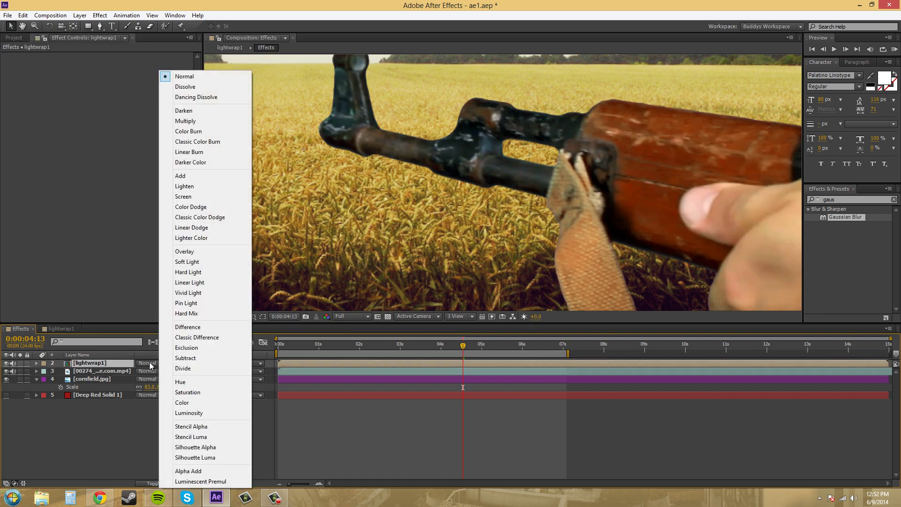
left_click(200, 177)
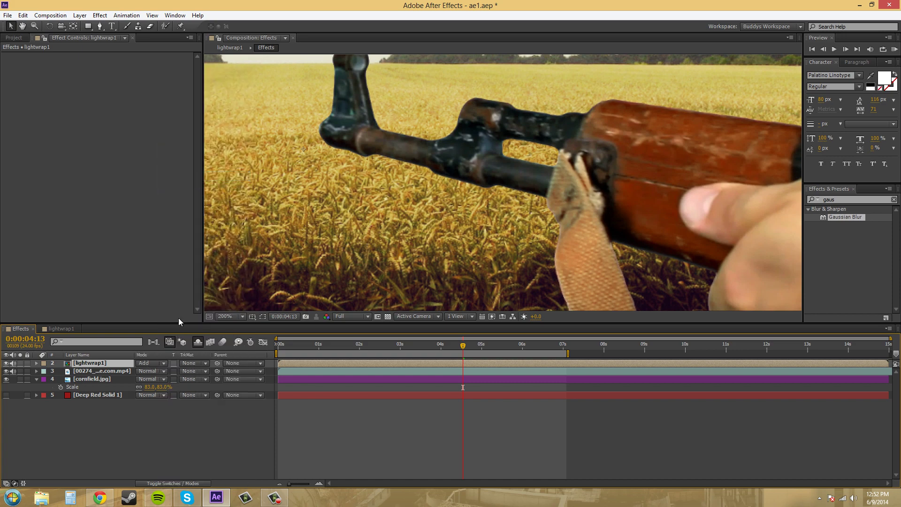
Step: Toggle lightwrap1's visibility on and off to compare the strap and hand edges
left_click(6, 364)
left_click(6, 363)
scroll(504, 194, "down", 2)
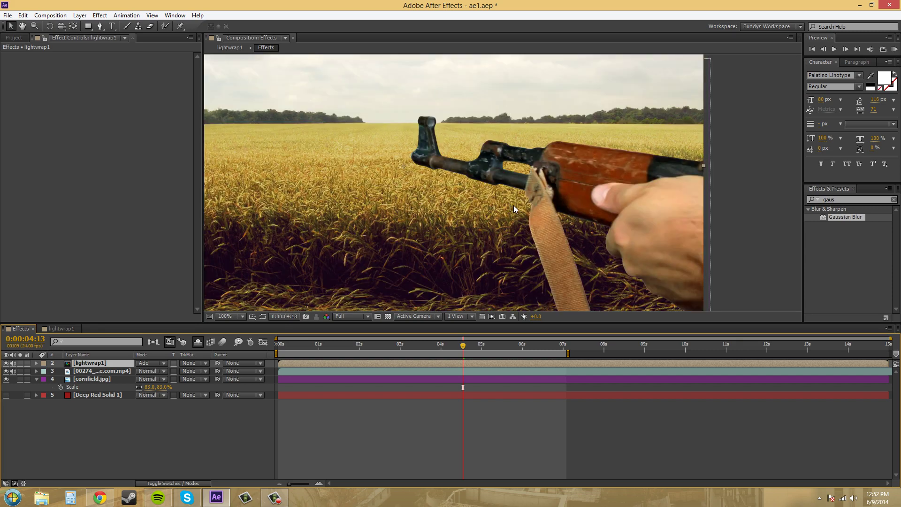
scroll(518, 214, "down", 2)
scroll(572, 230, "up", 1)
scroll(535, 204, "up", 1)
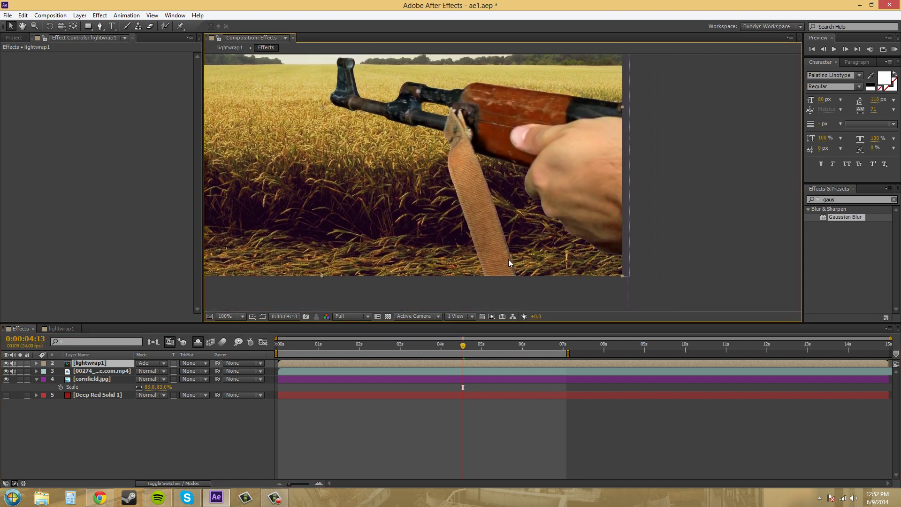
scroll(499, 264, "up", 1)
scroll(538, 230, "up", 1)
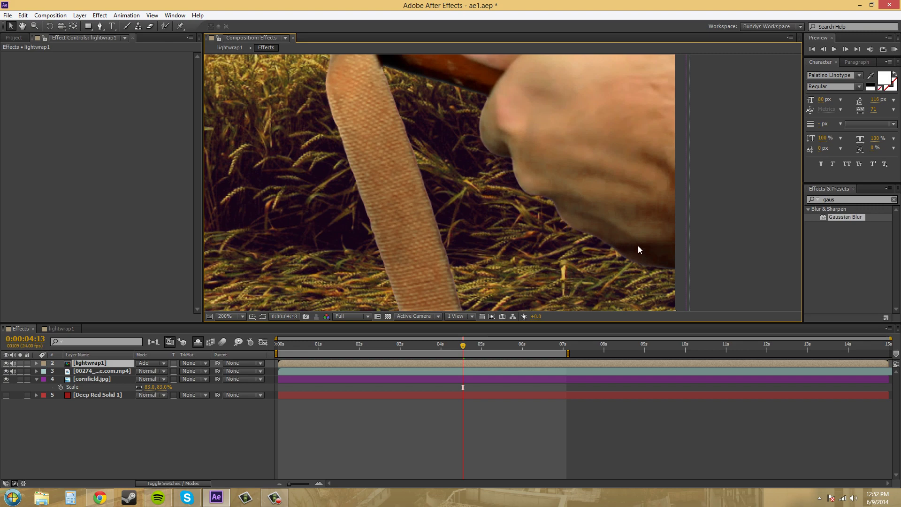
scroll(598, 211, "down", 1)
scroll(548, 165, "down", 1)
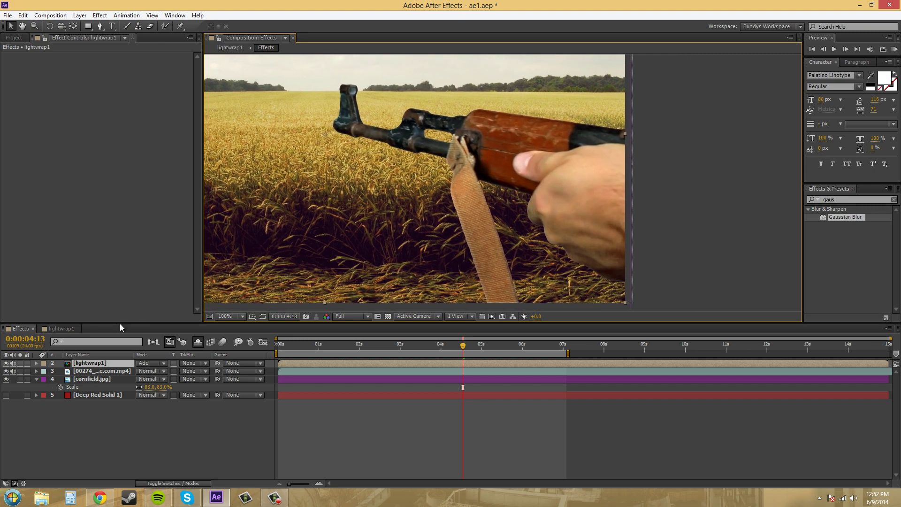
left_click(7, 364)
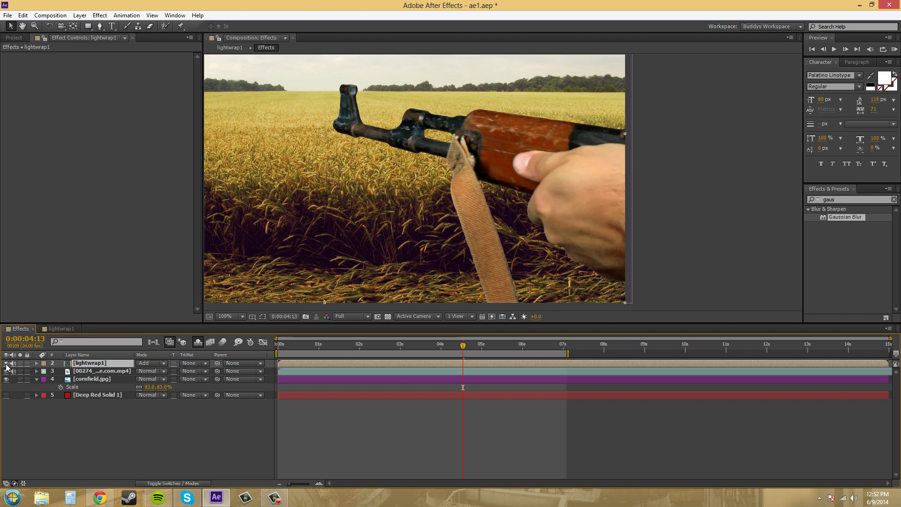
left_click(7, 364)
left_click(6, 363)
left_click(6, 364)
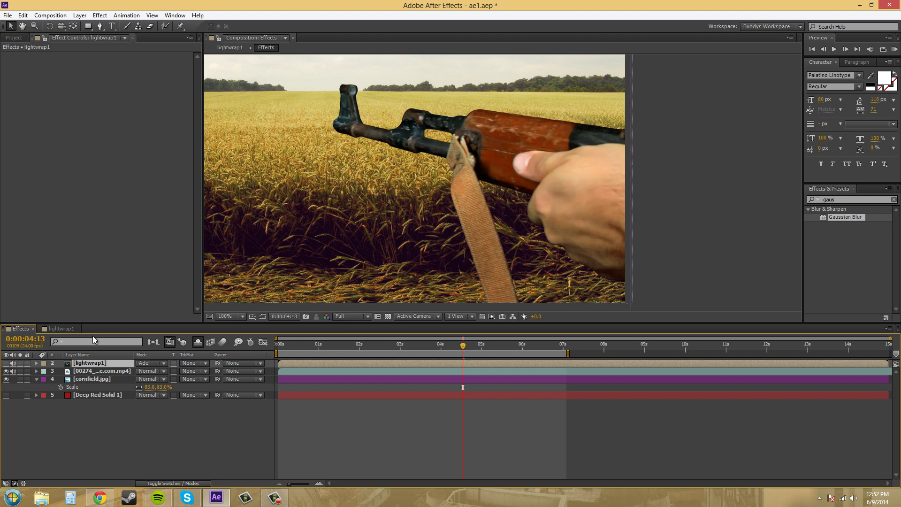
Step: Lower lightwrap1's Hue/Saturation lightness to 22, then toggle the wrap in the Effects comp to compare
left_click(59, 329)
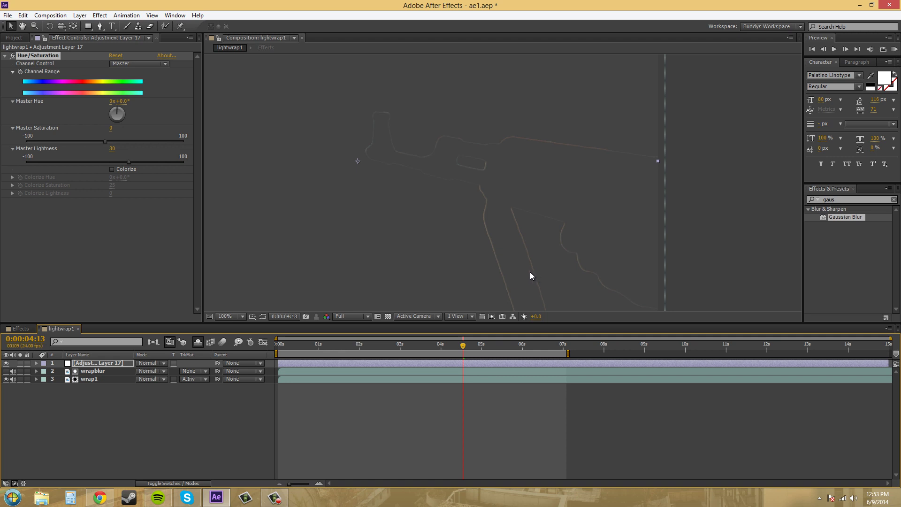
left_click(123, 161)
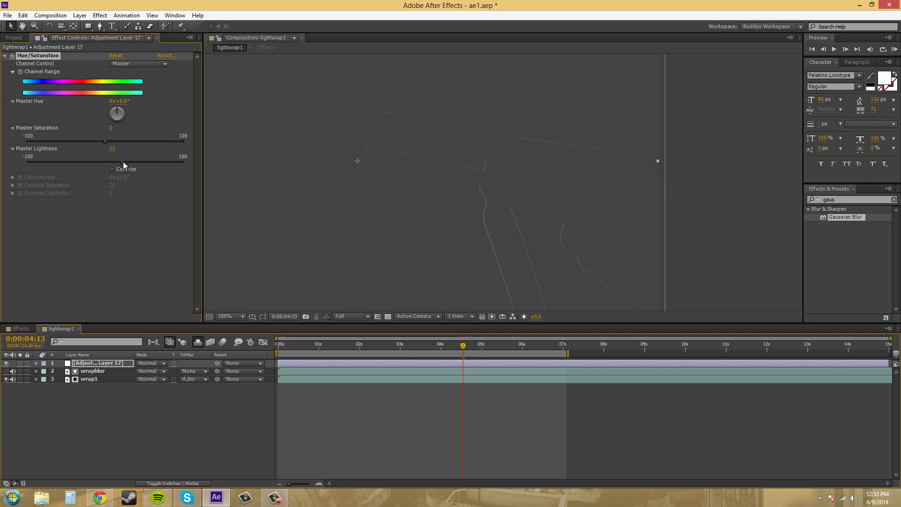
left_click(15, 331)
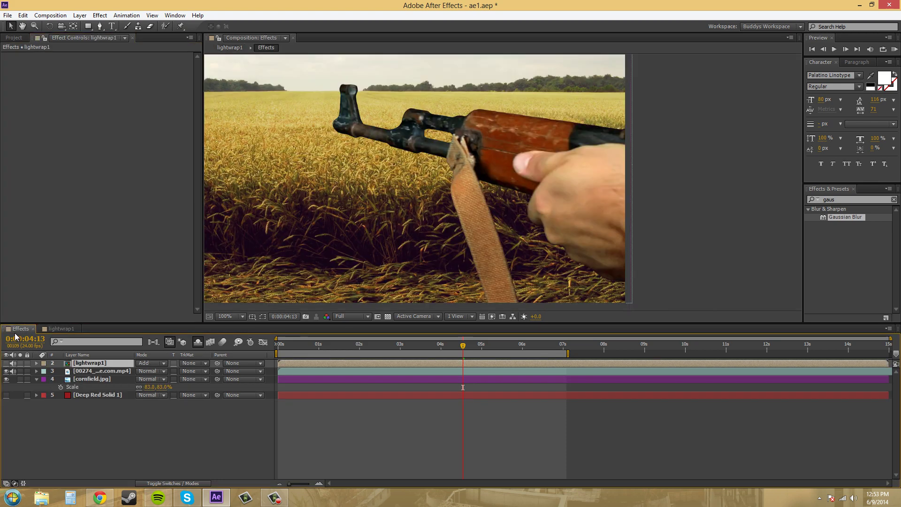
left_click(6, 362)
left_click(6, 363)
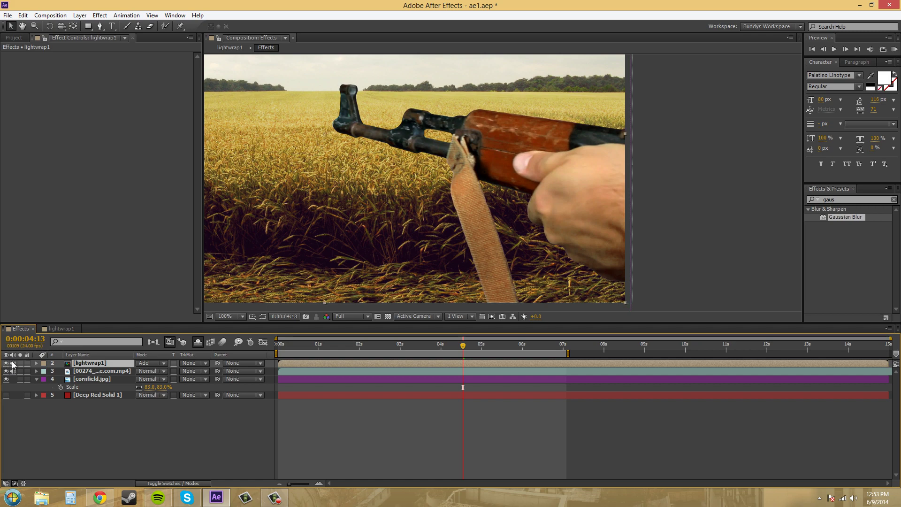
Step: Switch lightwrap1's blend mode to Screen, try a lightness of 30, and compare the edges
left_click(153, 364)
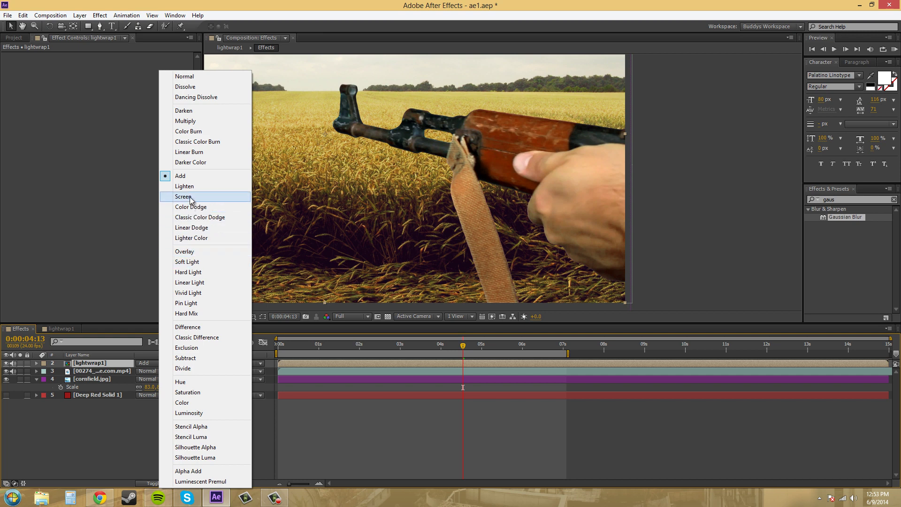
left_click(184, 197)
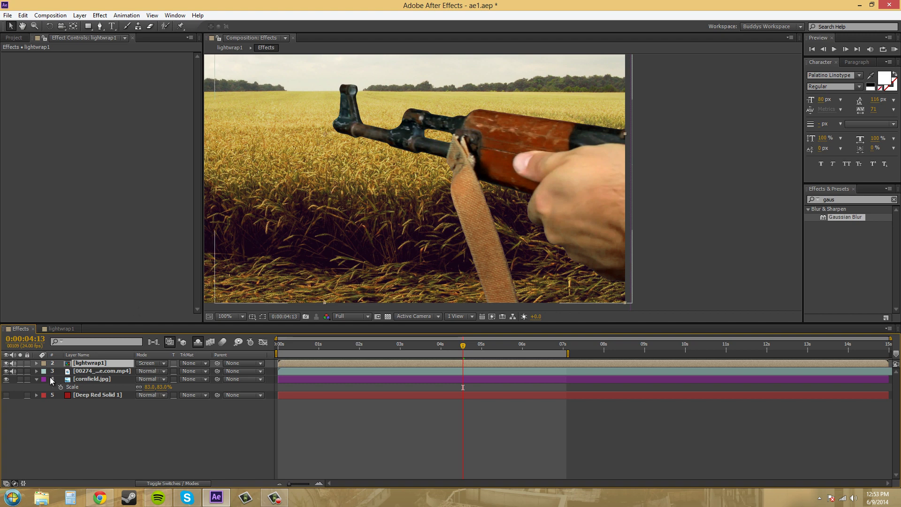
left_click(61, 329)
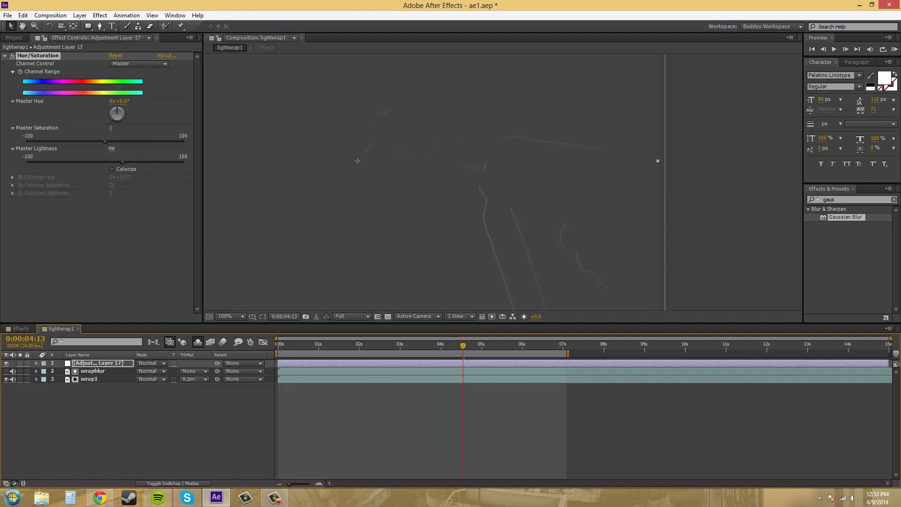
left_click(113, 148)
type("30")
left_click(121, 227)
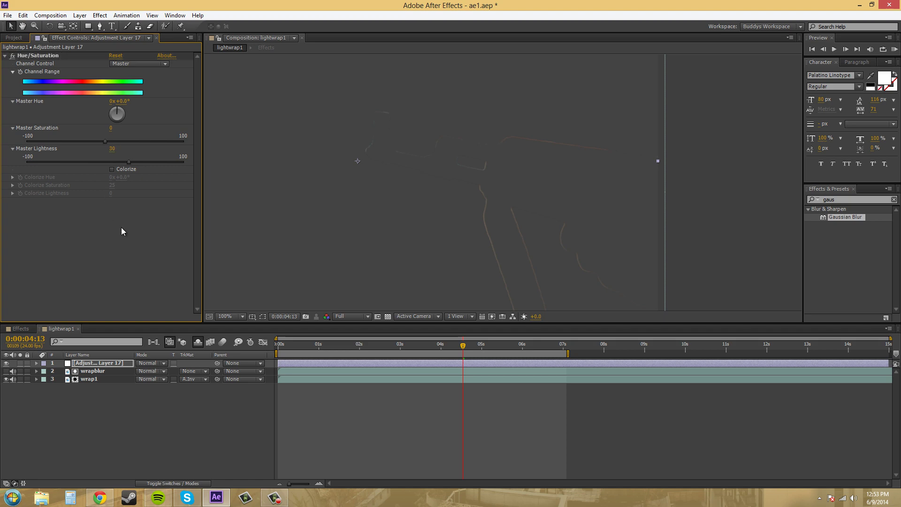
left_click(17, 329)
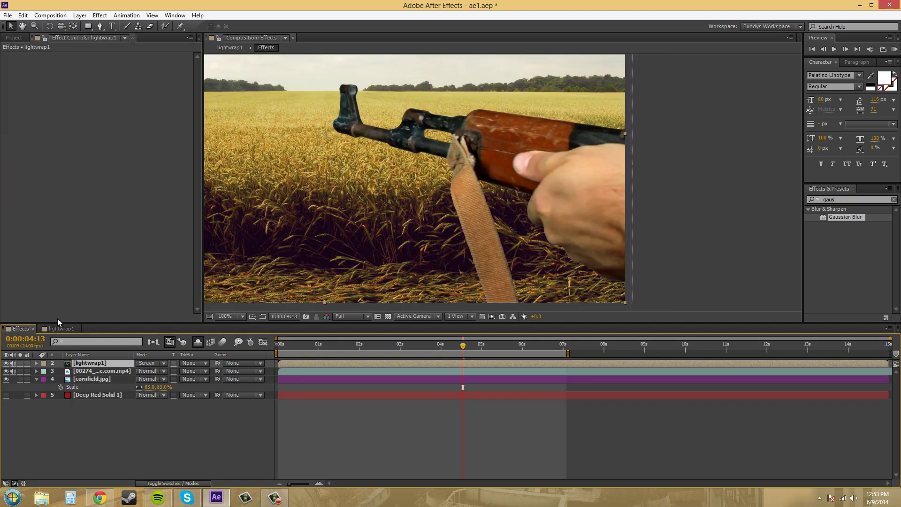
left_click(7, 364)
left_click(8, 363)
left_click(8, 363)
Step: Set the light wrap's lightness back to 22 and return to the Effects comp
left_click(60, 329)
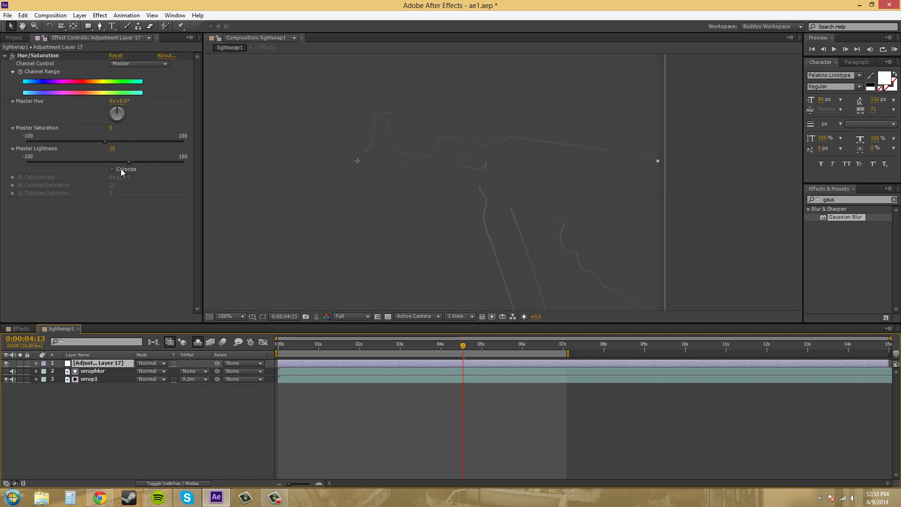
left_click(115, 148)
type("20")
key("Return")
left_click(20, 329)
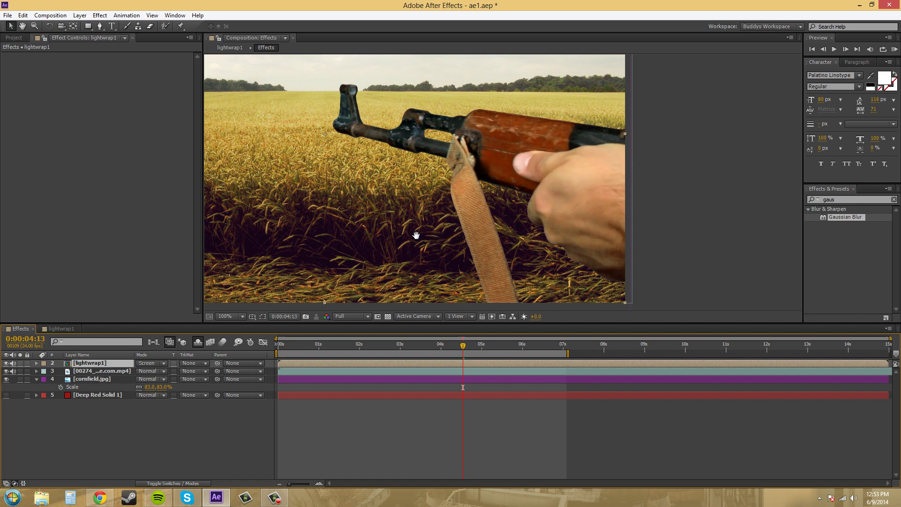
left_click_drag(417, 234, 444, 222)
scroll(445, 222, "down", 2)
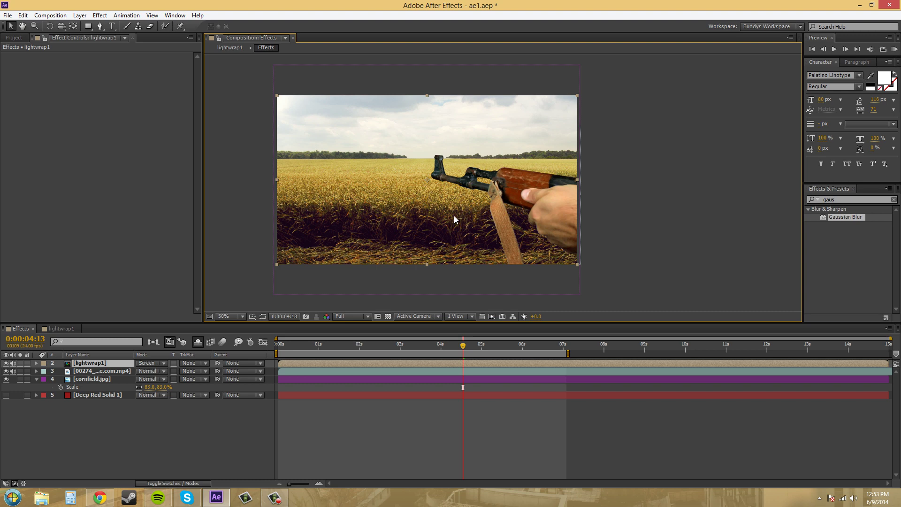
left_click_drag(419, 234, 441, 237)
scroll(442, 238, "up", 2)
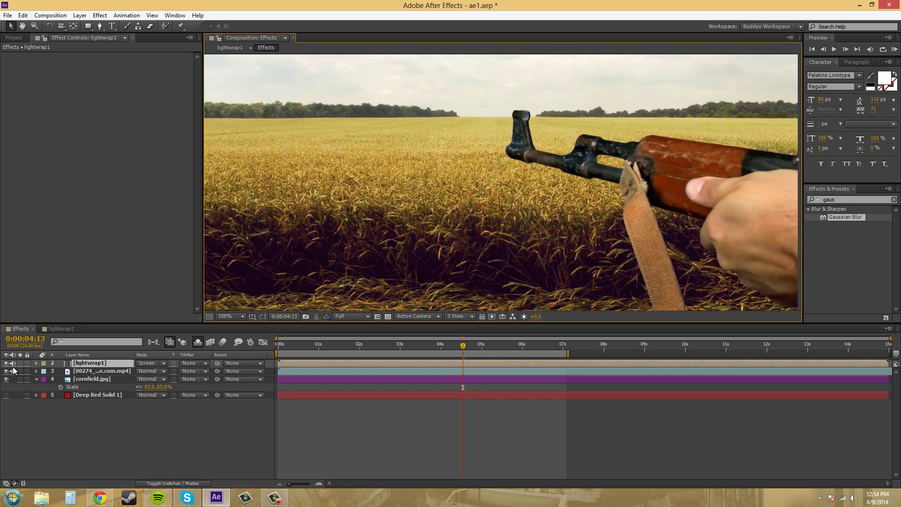
left_click(7, 367)
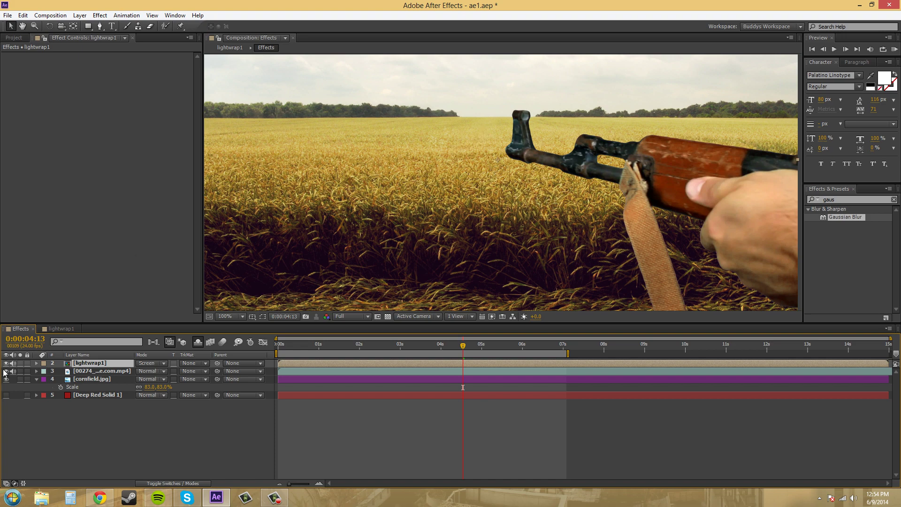
Step: Drag lightwrap1's Hue/Saturation Master Saturation down to -46, then go back to the Effects comp
left_click(58, 327)
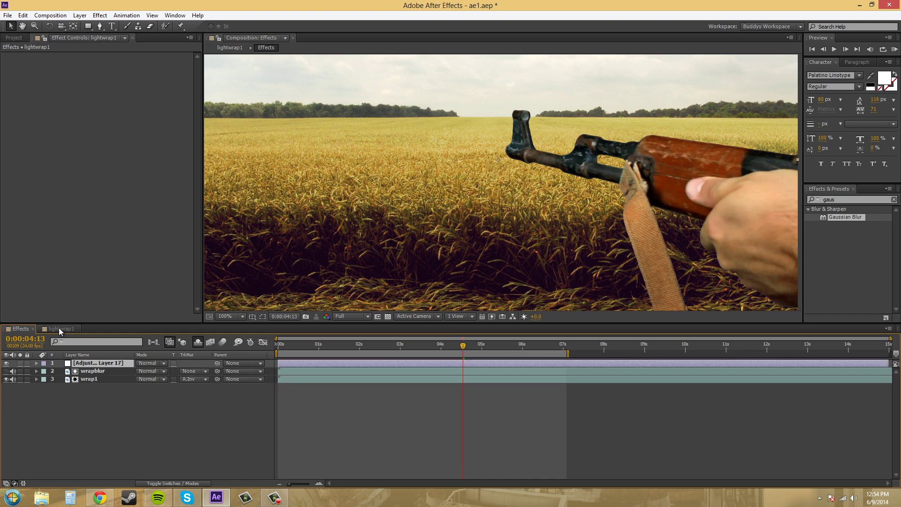
left_click_drag(105, 141, 104, 142)
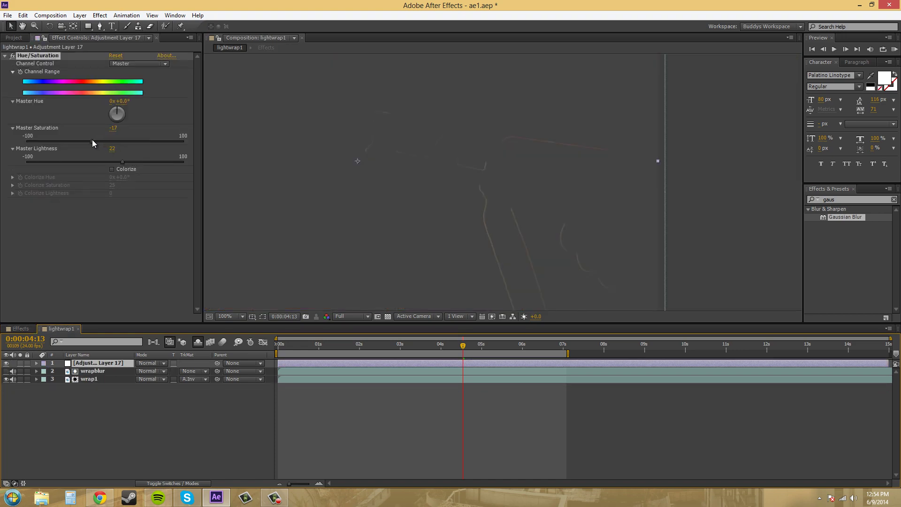
left_click_drag(82, 141, 67, 142)
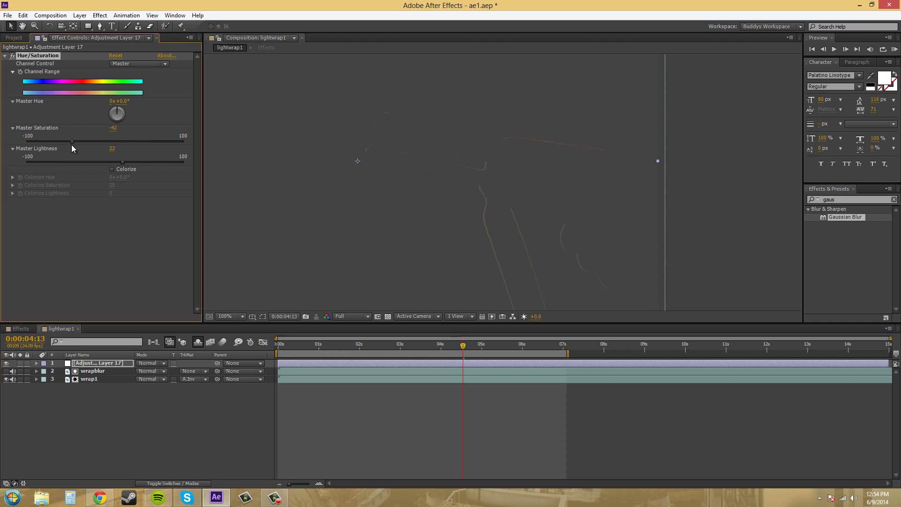
left_click(21, 328)
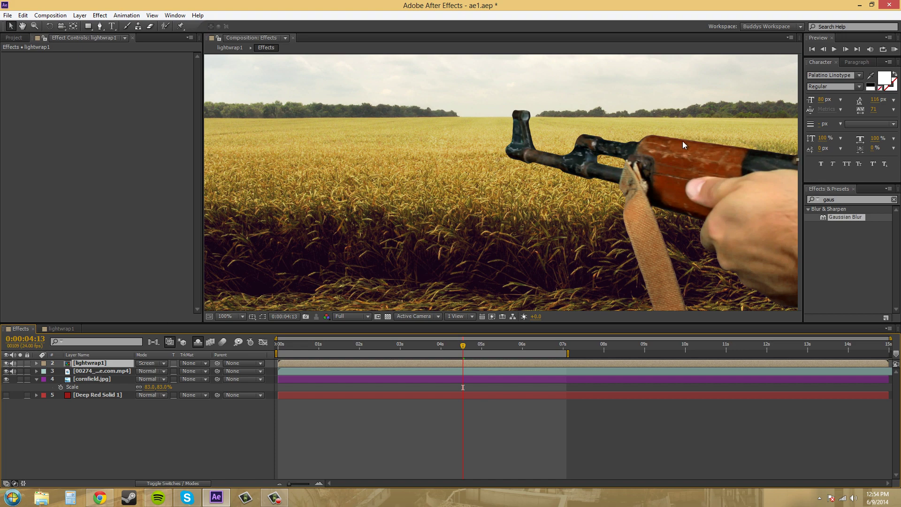
left_click(8, 363)
left_click(7, 363)
left_click_drag(724, 191, 590, 188)
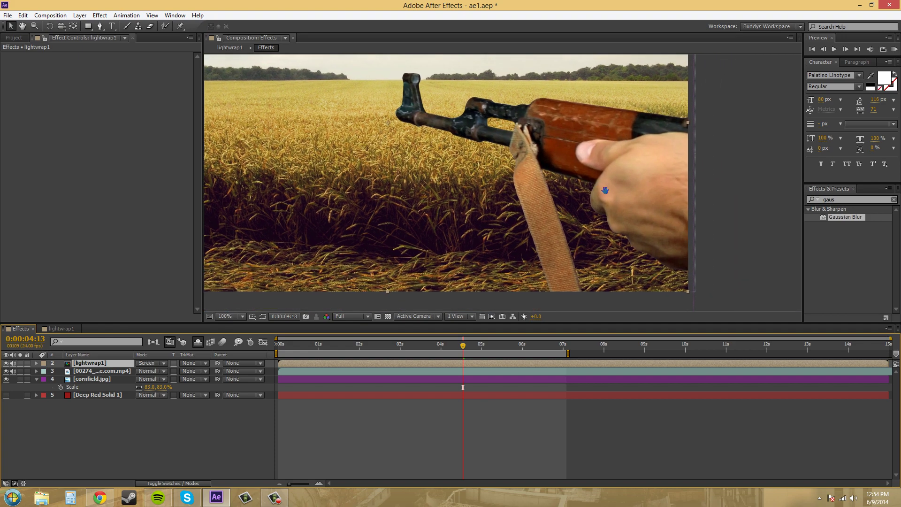